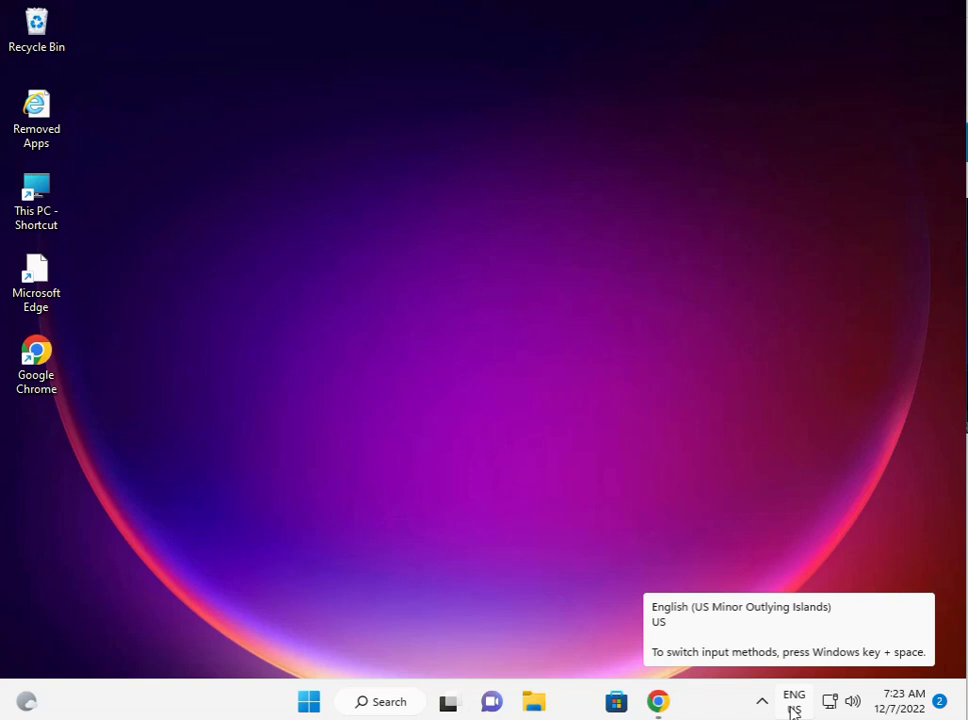
Step: Launch Settings from Start, maximize it, and scroll the System page toward Troubleshoot
{"action": "left_click", "coordinate": [309, 702]}
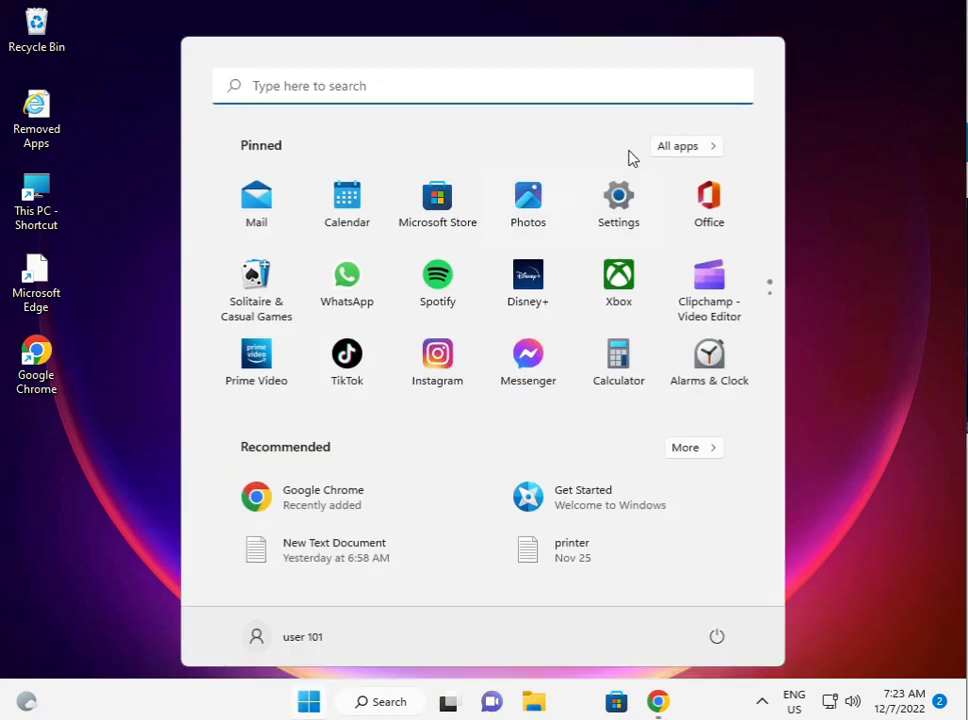
{"action": "left_click", "coordinate": [620, 199]}
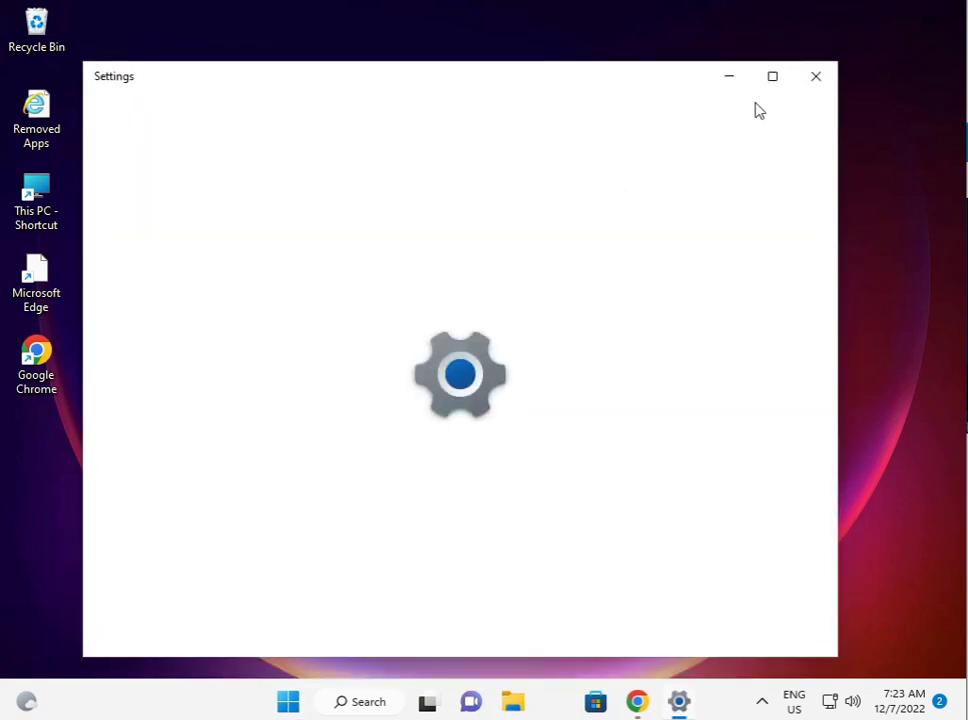
{"action": "left_click", "coordinate": [770, 78]}
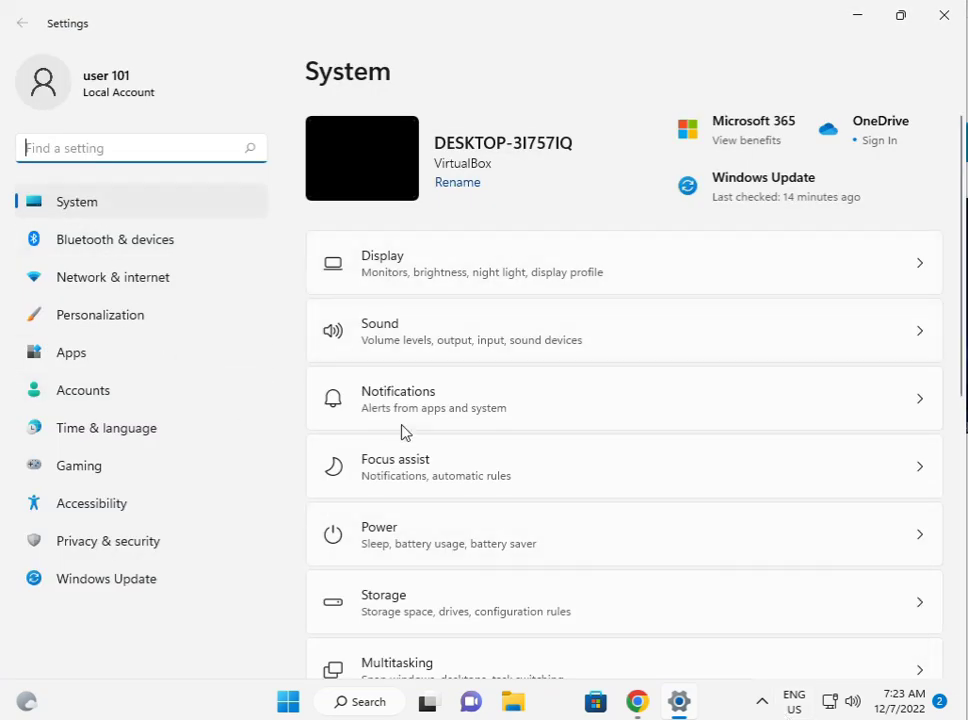
{"action": "scroll", "coordinate": [519, 624], "scroll_direction": "down", "scroll_amount": 3}
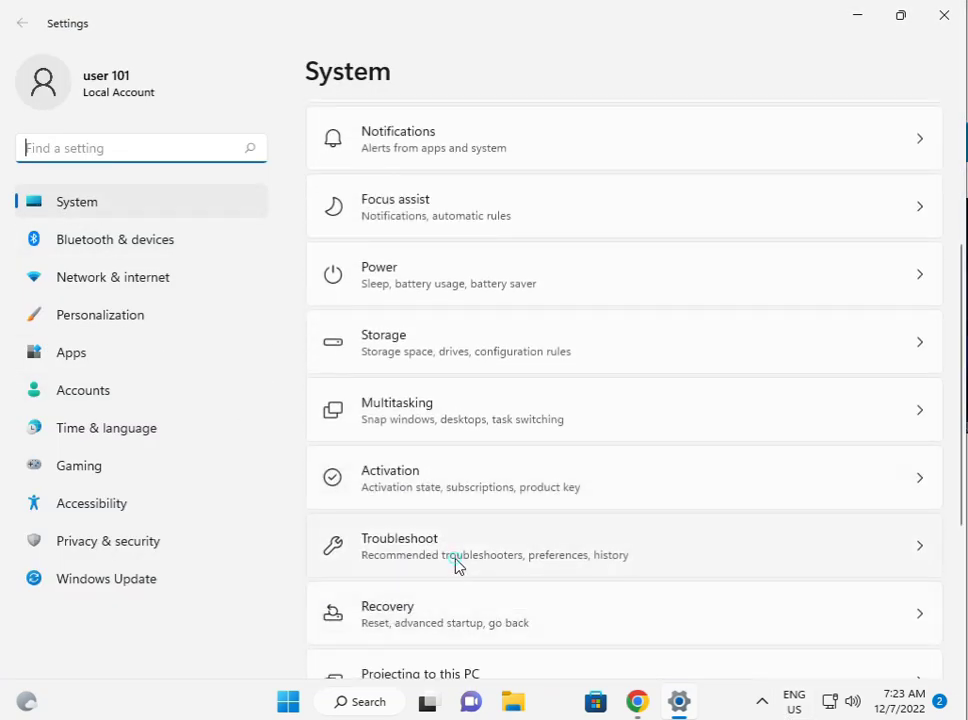
Step: Go to System > Troubleshoot > Other troubleshooters and scroll down to Windows Store Apps
{"action": "left_click", "coordinate": [456, 562]}
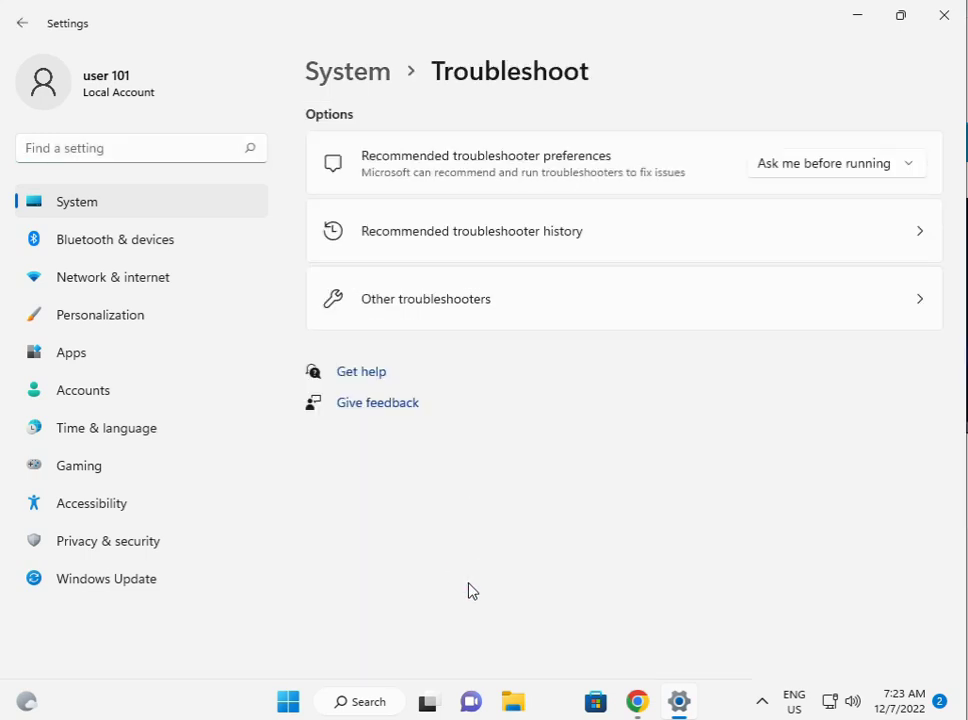
{"action": "left_click", "coordinate": [488, 309]}
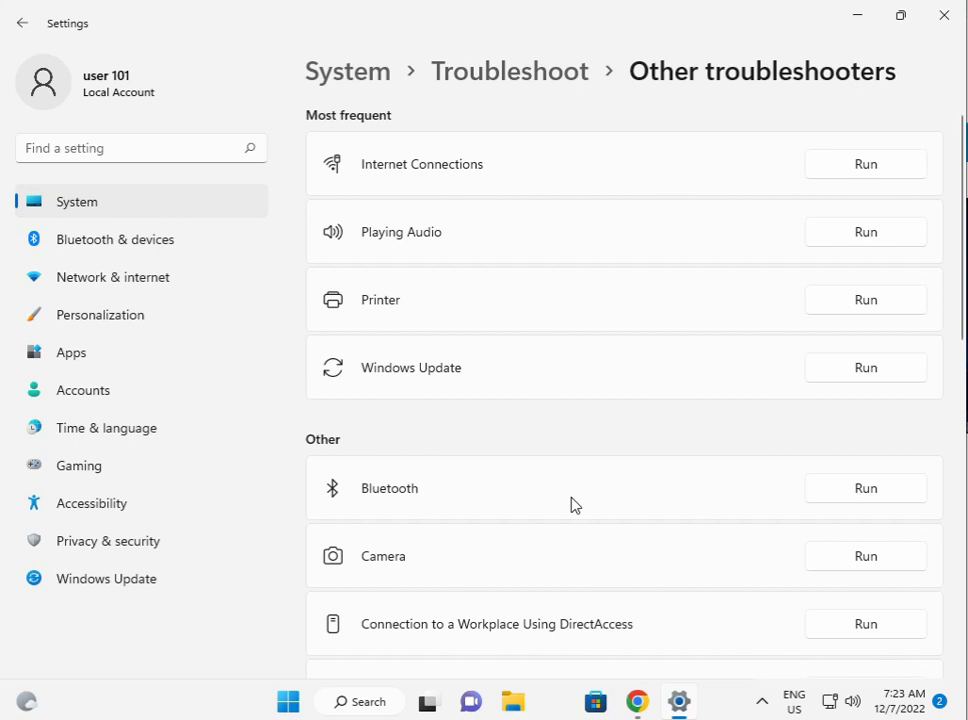
{"action": "scroll", "coordinate": [557, 519], "scroll_direction": "down", "scroll_amount": 5}
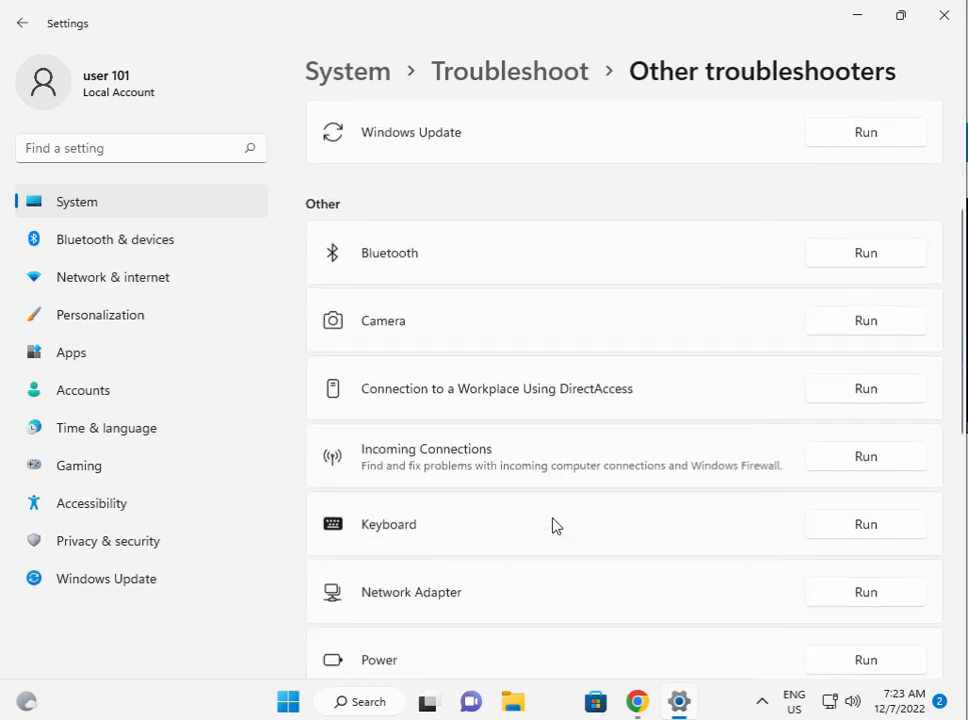
{"action": "scroll", "coordinate": [556, 525], "scroll_direction": "down", "scroll_amount": 5}
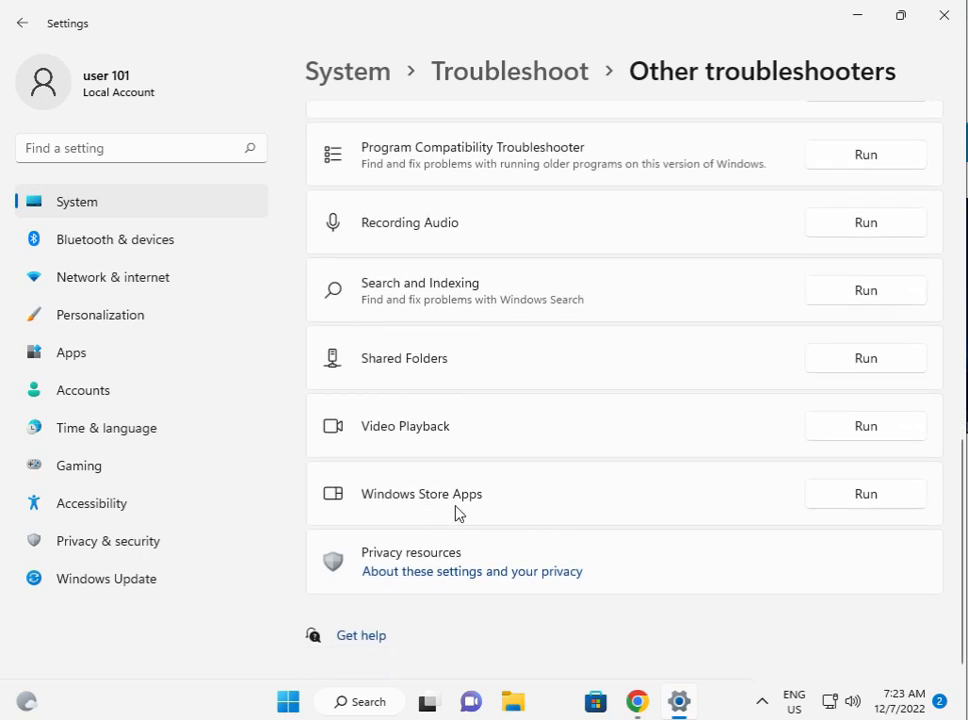
Step: Run the Windows Store Apps troubleshooter and let it detect problems
{"action": "left_click", "coordinate": [841, 495]}
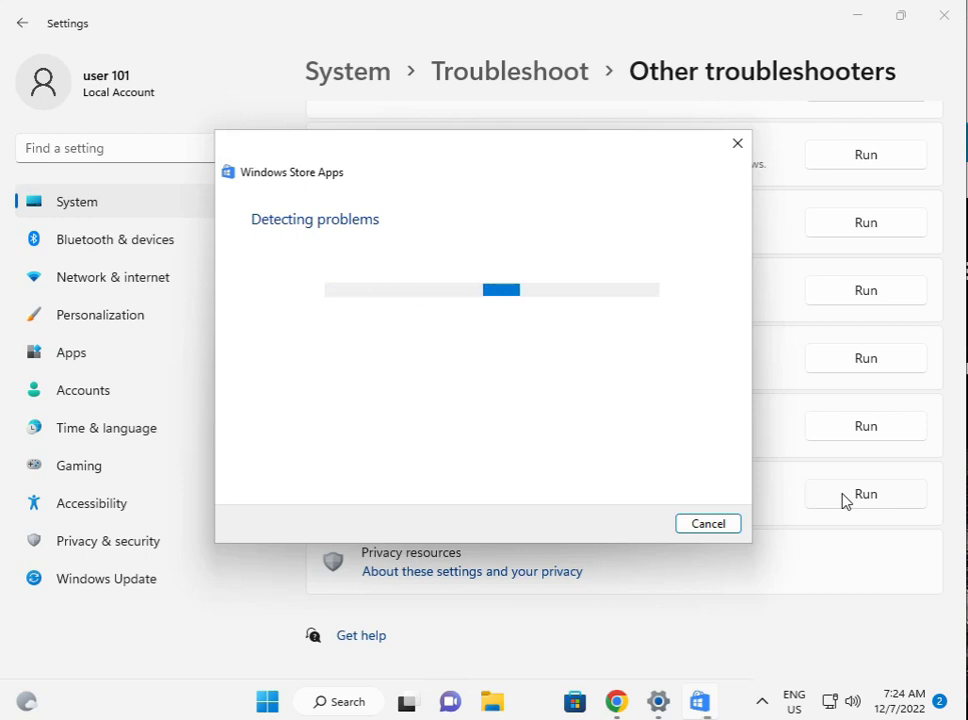
{"action": "mouse_move", "coordinate": [699, 707]}
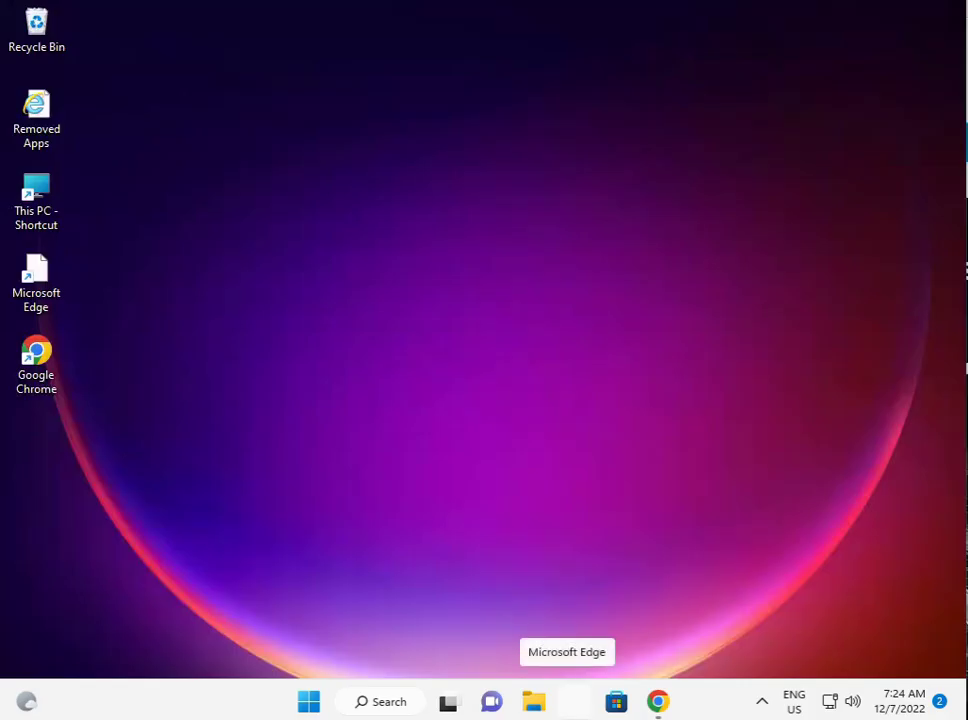
Step: Relaunch Settings from Start and go to Apps > Apps & features
{"action": "left_click", "coordinate": [309, 702]}
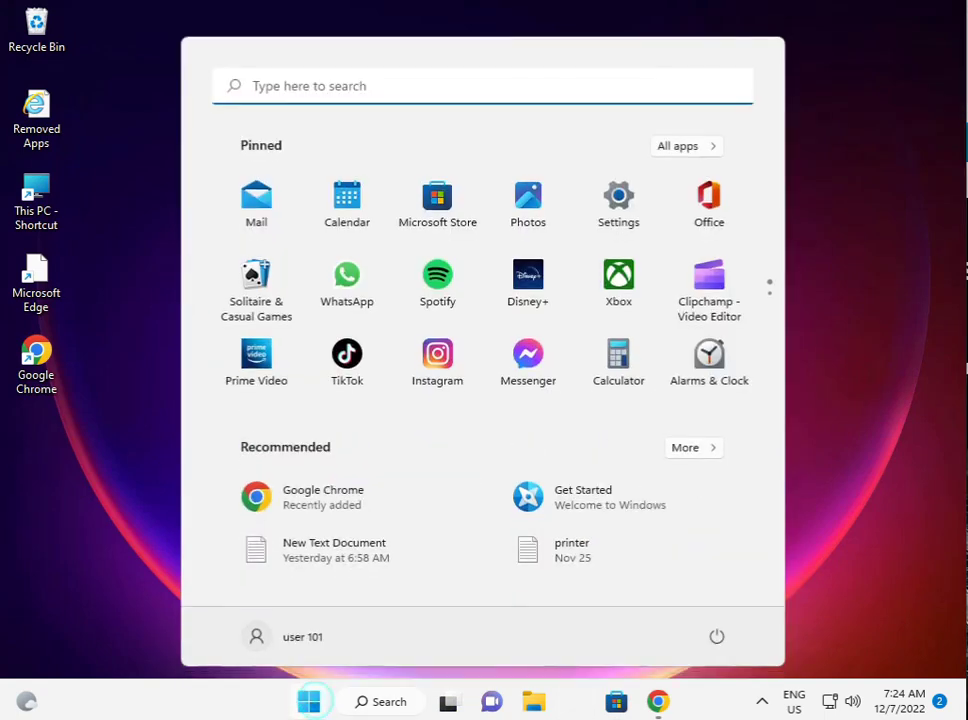
{"action": "left_click", "coordinate": [608, 208]}
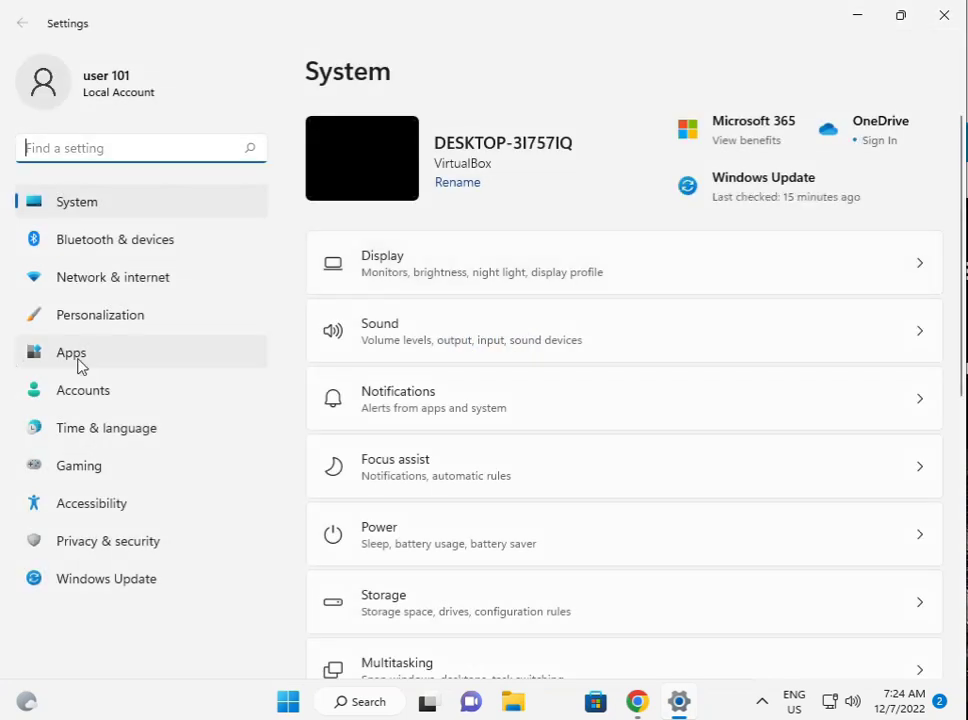
{"action": "left_click", "coordinate": [92, 358]}
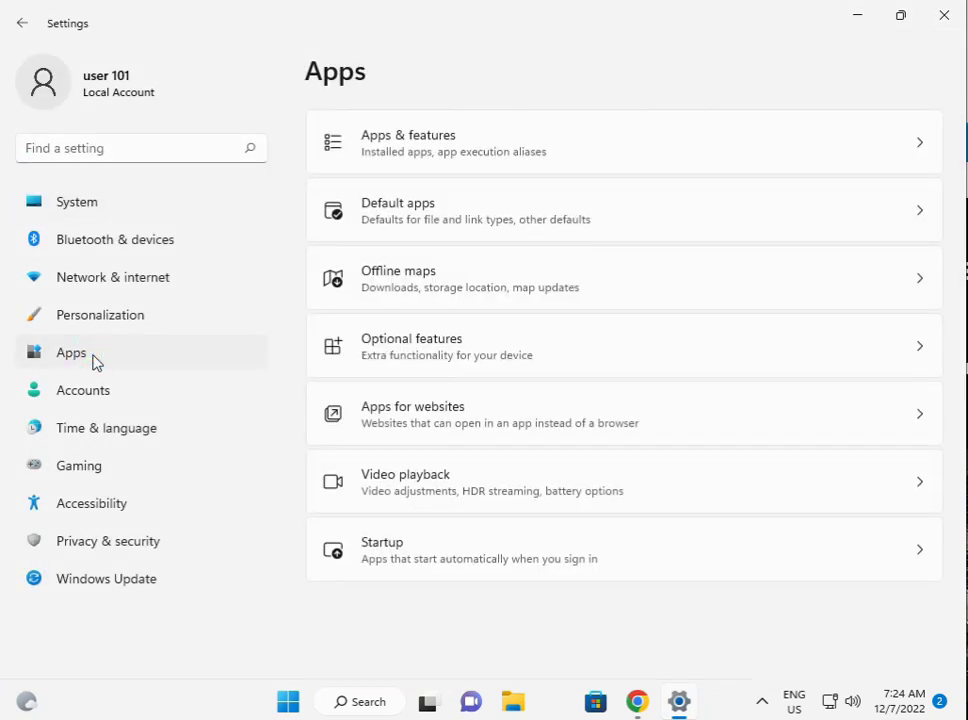
{"action": "left_click", "coordinate": [495, 140]}
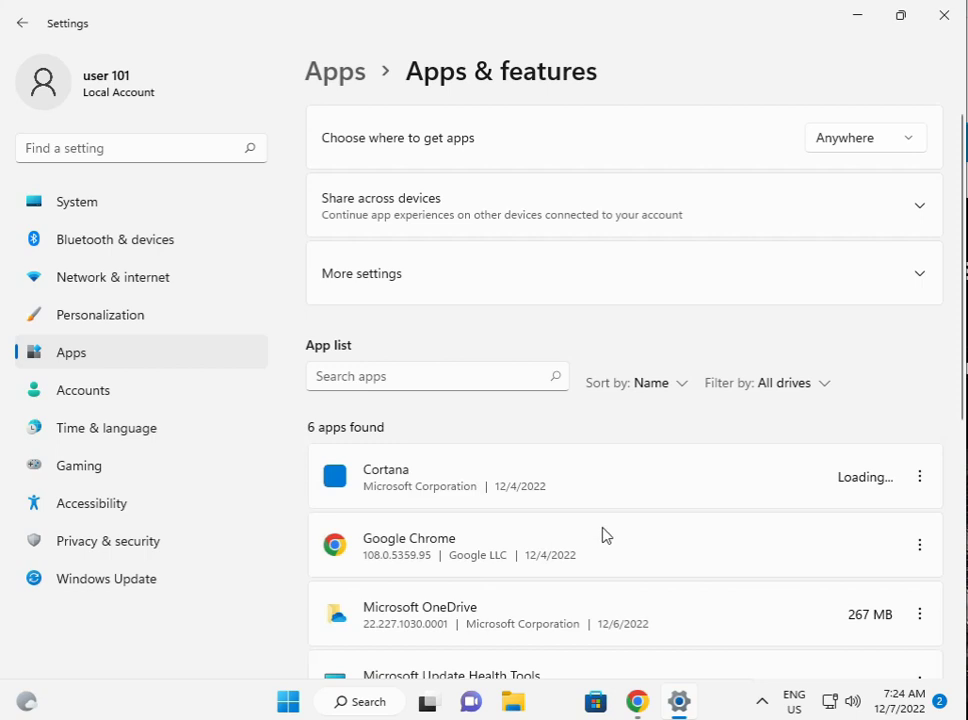
Step: Open Advanced options for Microsoft Store from its three-dot menu in the app list
{"action": "scroll", "coordinate": [713, 620], "scroll_direction": "down", "scroll_amount": 5}
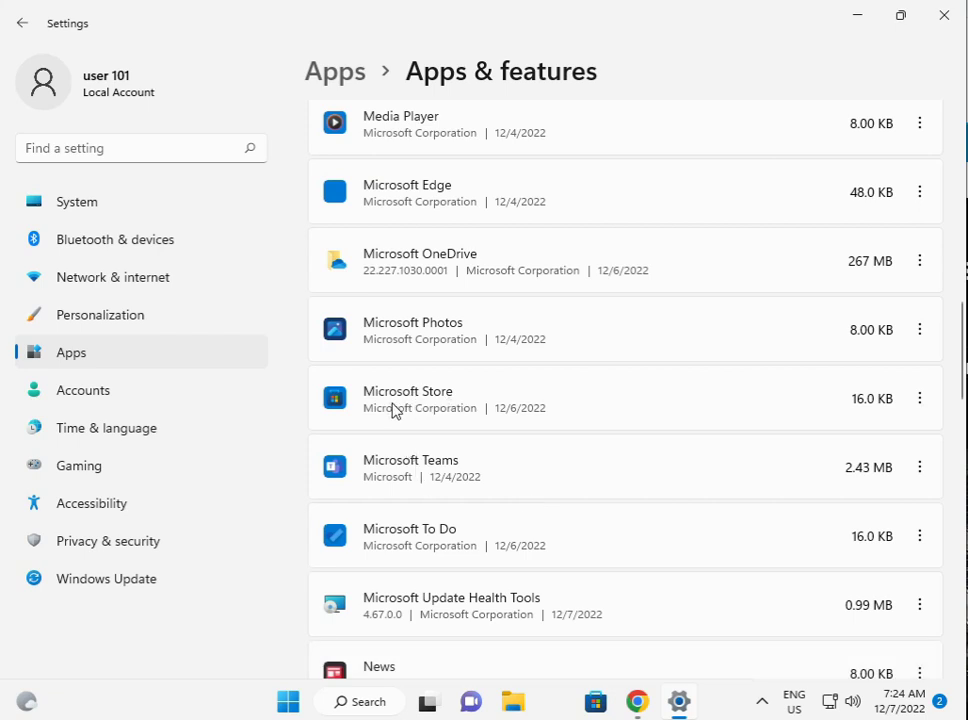
{"action": "left_click", "coordinate": [918, 400]}
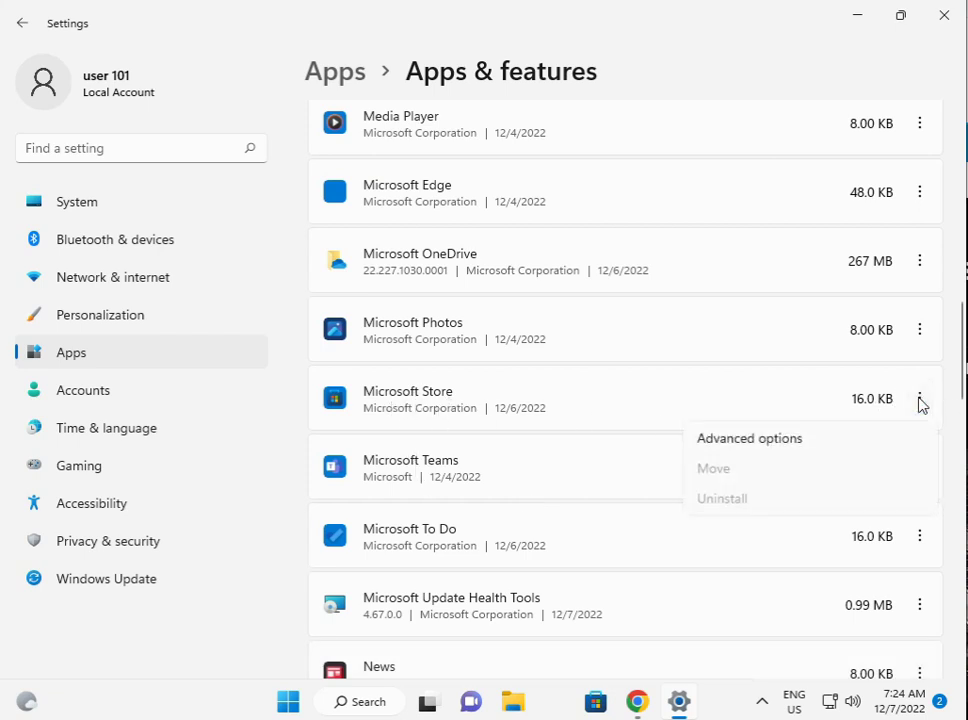
{"action": "left_click", "coordinate": [742, 440]}
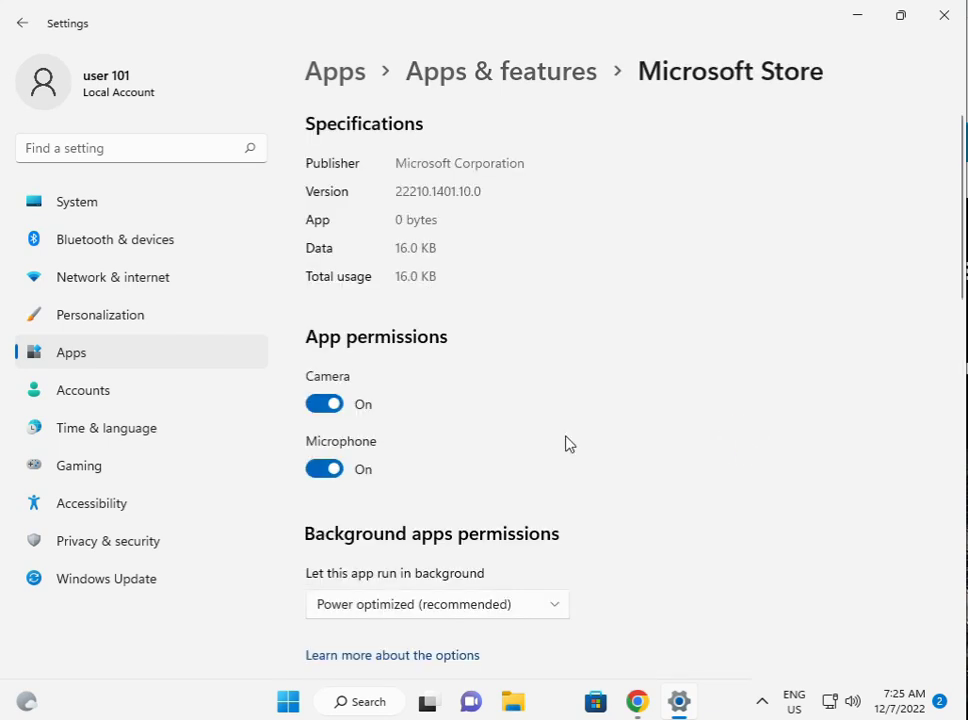
{"action": "scroll", "coordinate": [497, 455], "scroll_direction": "down", "scroll_amount": 10}
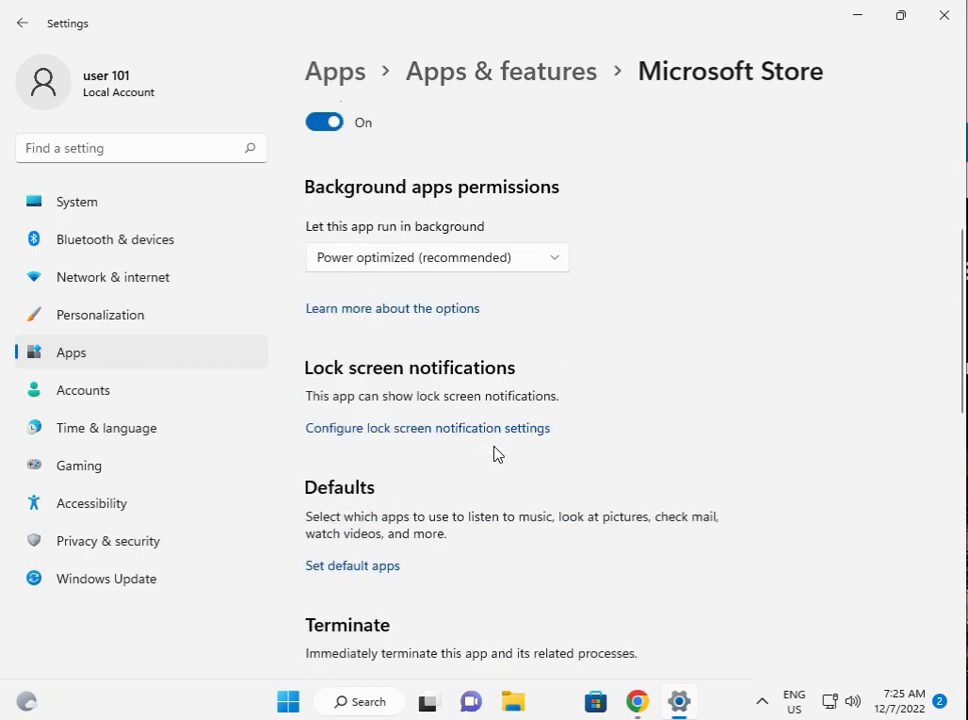
Step: Repair the Microsoft Store app, then reset it and confirm the reset
{"action": "scroll", "coordinate": [497, 455], "scroll_direction": "down", "scroll_amount": 2}
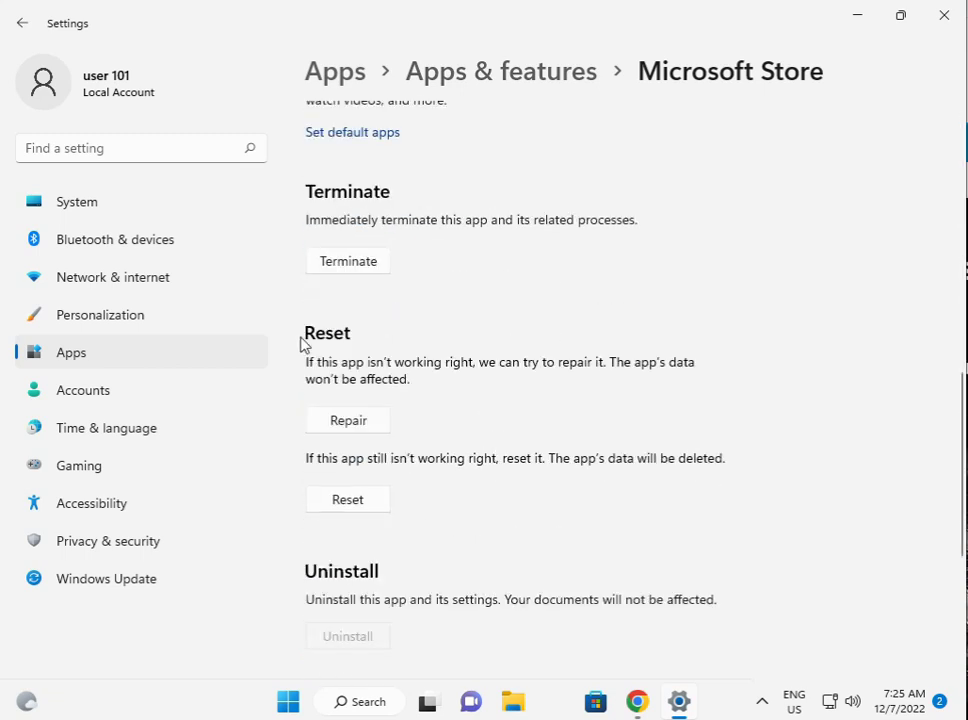
{"action": "left_click", "coordinate": [347, 420]}
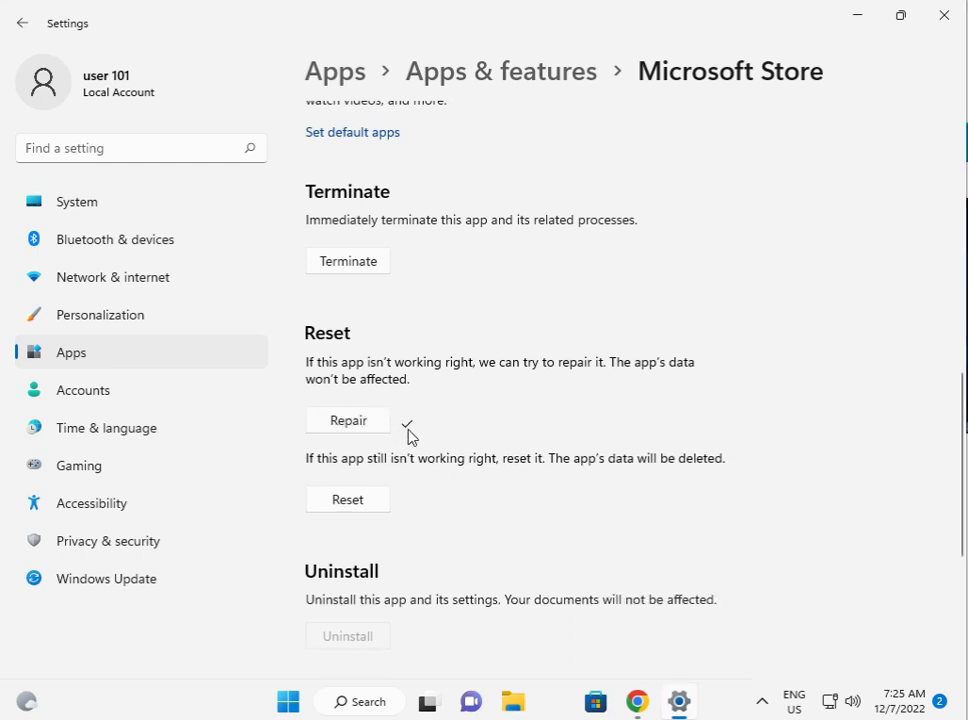
{"action": "left_click", "coordinate": [350, 500]}
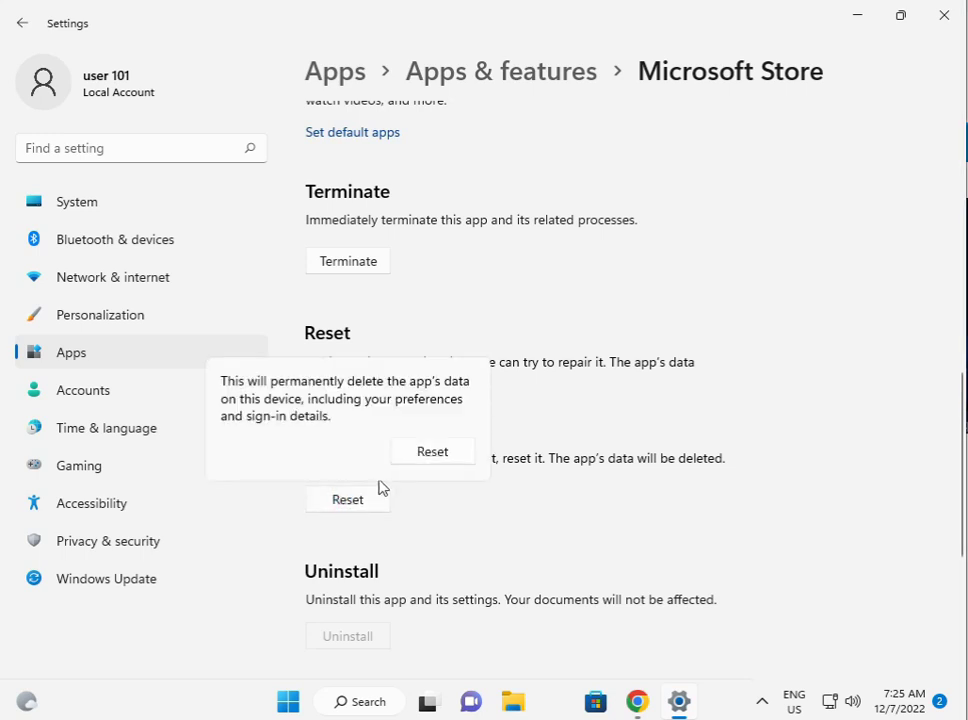
{"action": "left_click", "coordinate": [426, 455]}
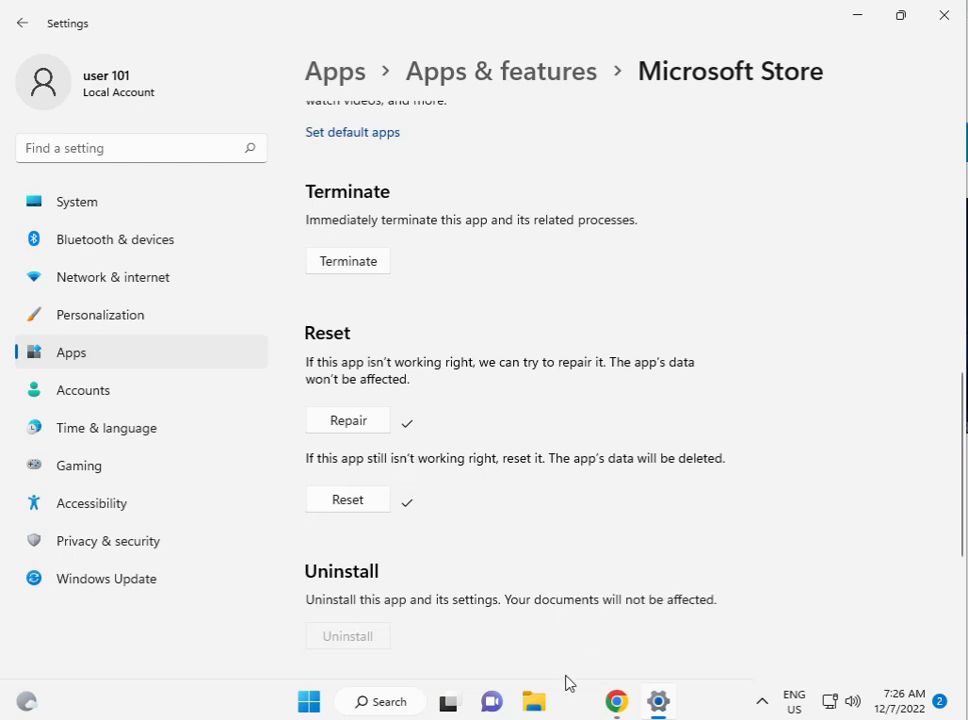
Step: Close Settings and browse File Explorer through This PC > Local Disk (C:) > Users into the current user's profile folder
{"action": "left_click", "coordinate": [946, 18]}
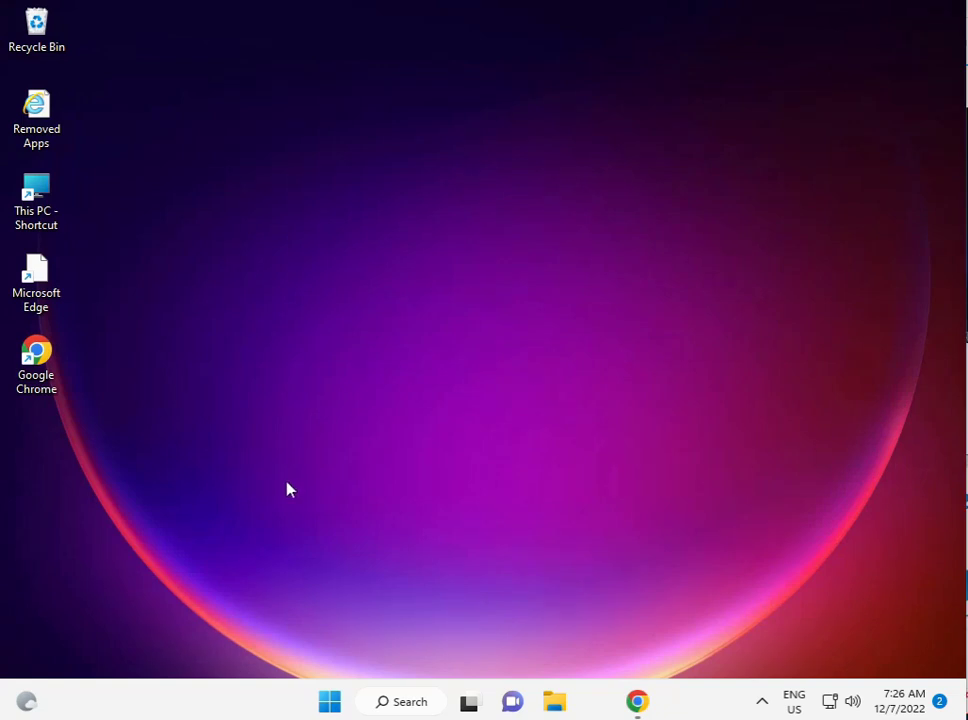
{"action": "left_click", "coordinate": [555, 703]}
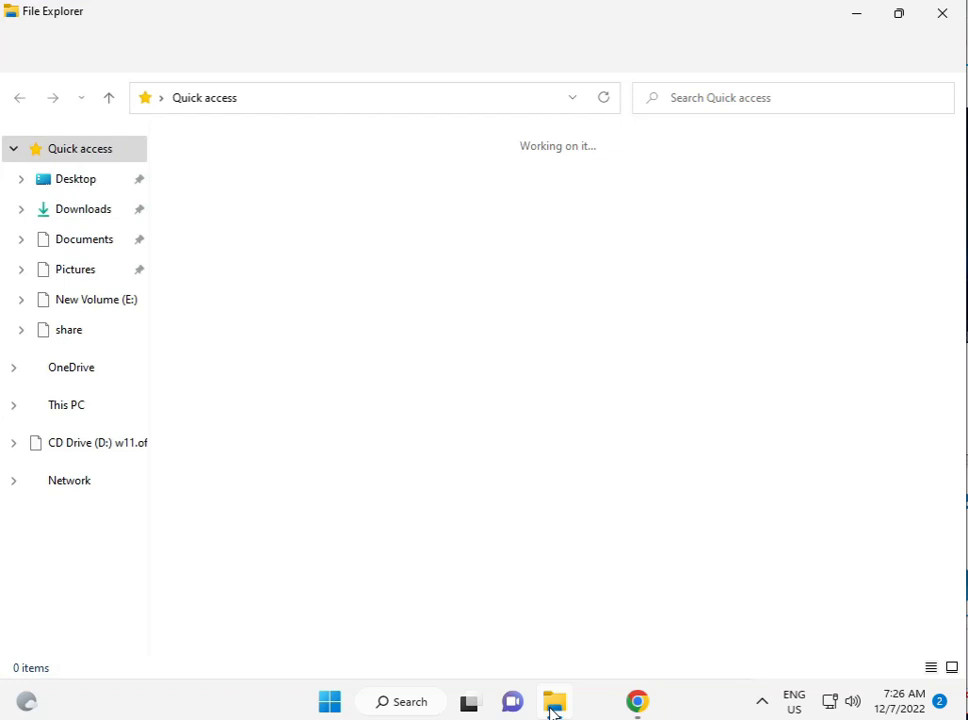
{"action": "left_click", "coordinate": [76, 408]}
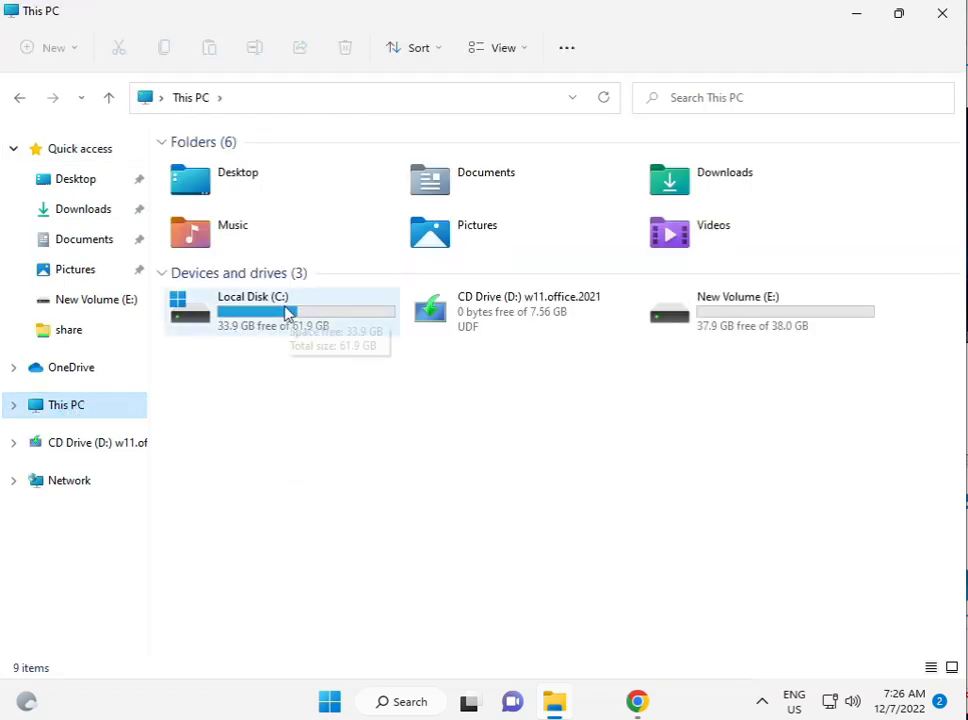
{"action": "left_click", "coordinate": [288, 313]}
{"action": "double_click", "coordinate": [288, 313]}
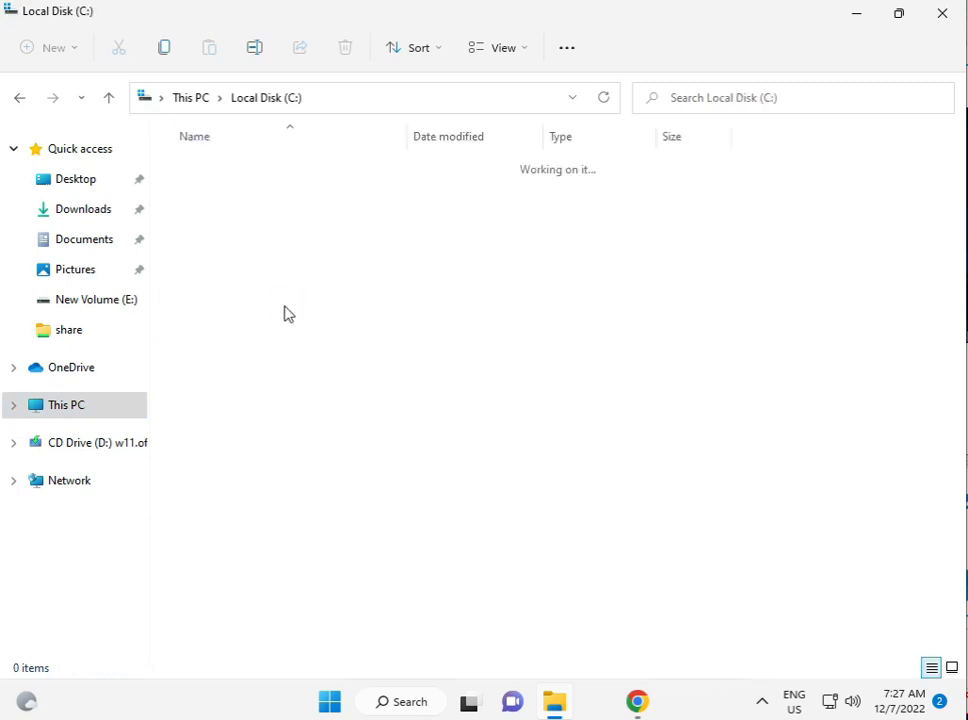
{"action": "left_click", "coordinate": [227, 372]}
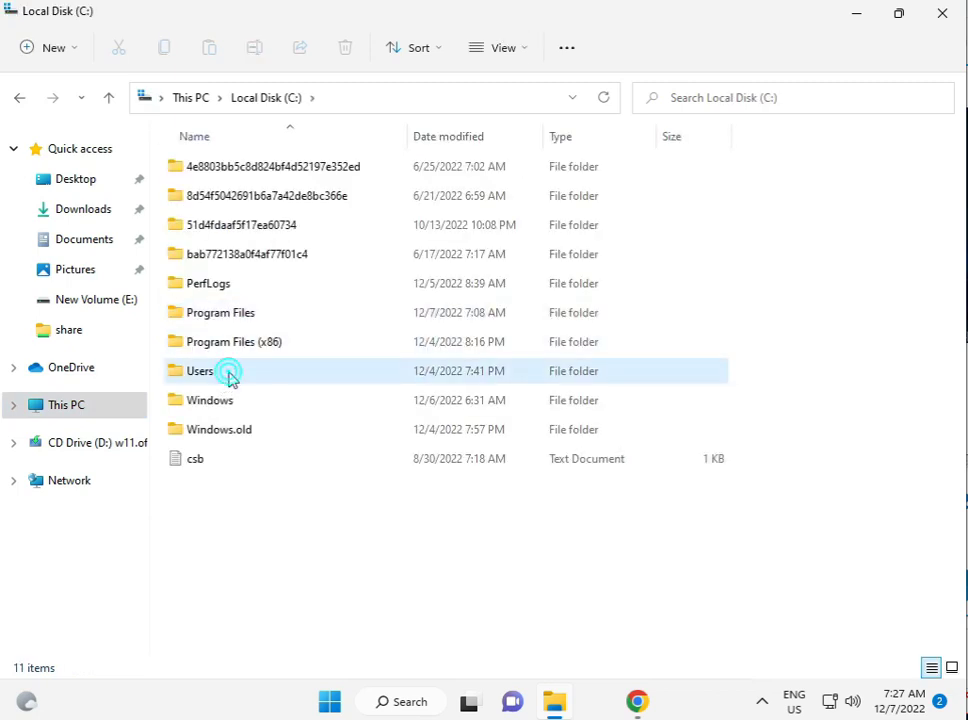
{"action": "double_click", "coordinate": [228, 372]}
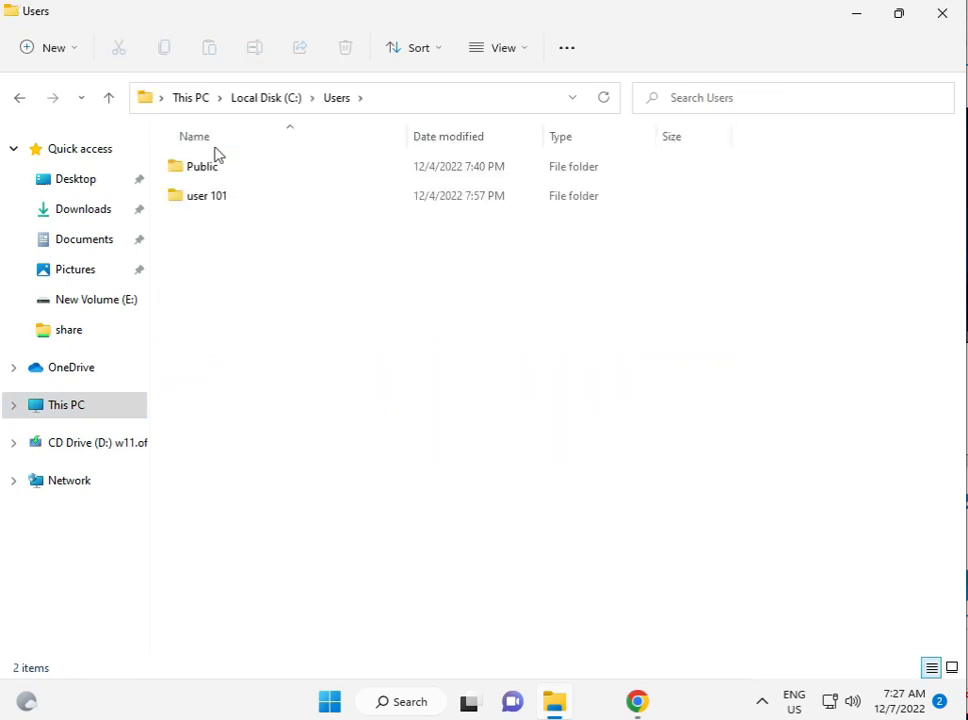
{"action": "mouse_move", "coordinate": [209, 202]}
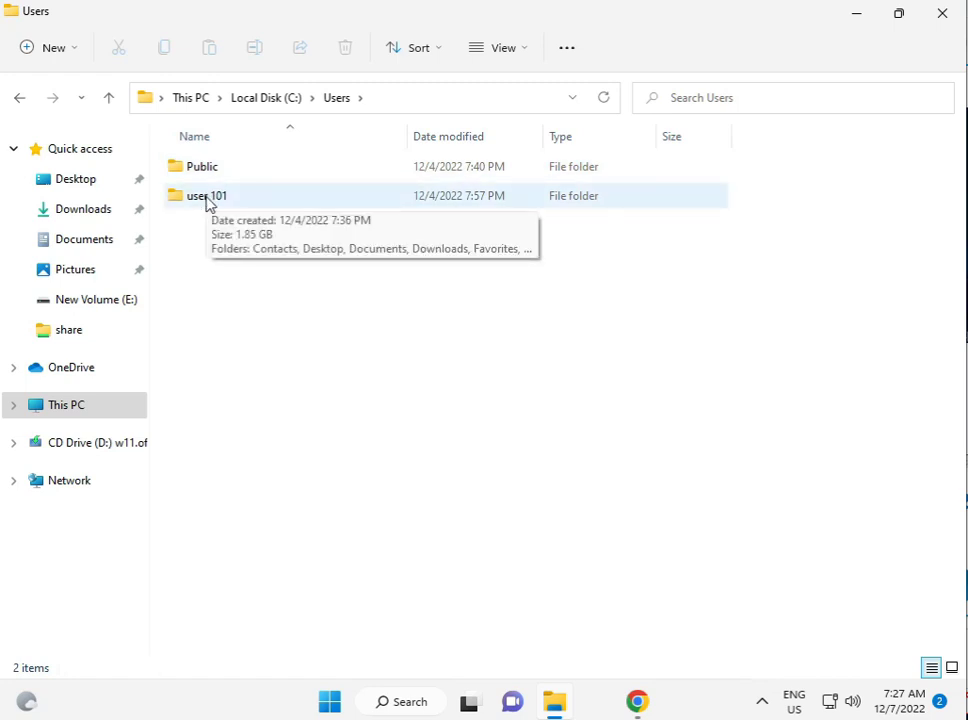
{"action": "left_click", "coordinate": [215, 202]}
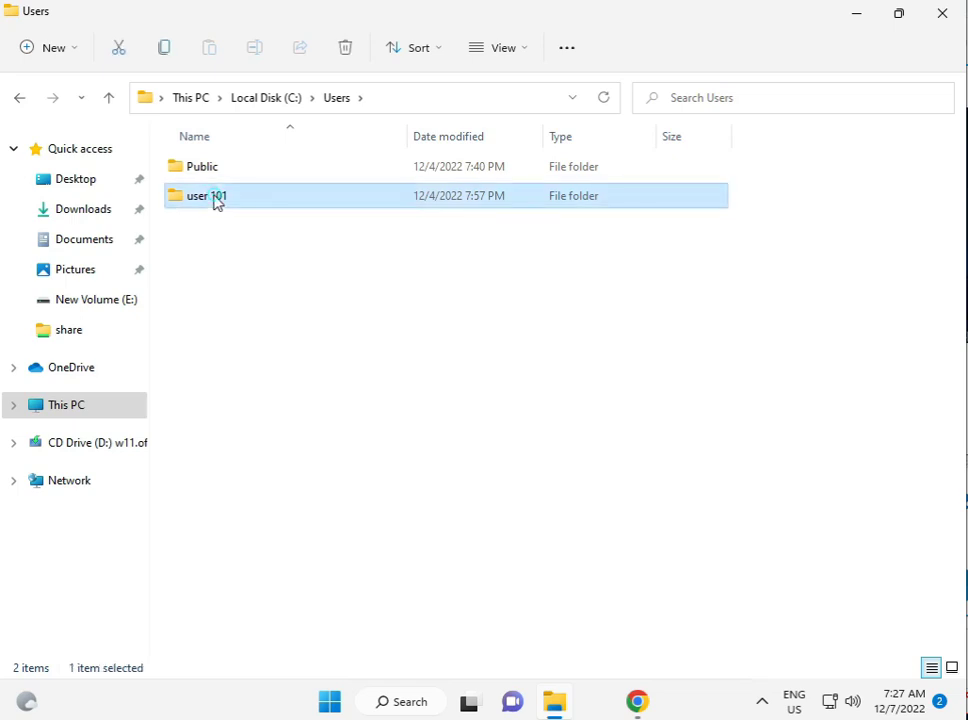
{"action": "double_click", "coordinate": [218, 203]}
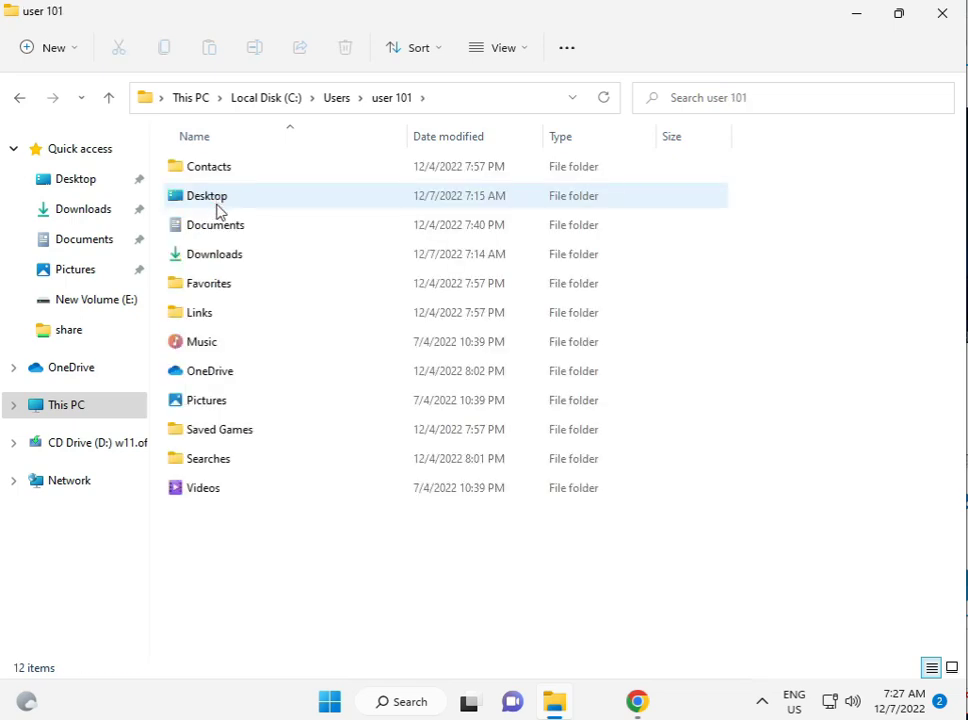
Step: View the user profile folder's Properties, then close them
{"action": "left_click", "coordinate": [564, 49]}
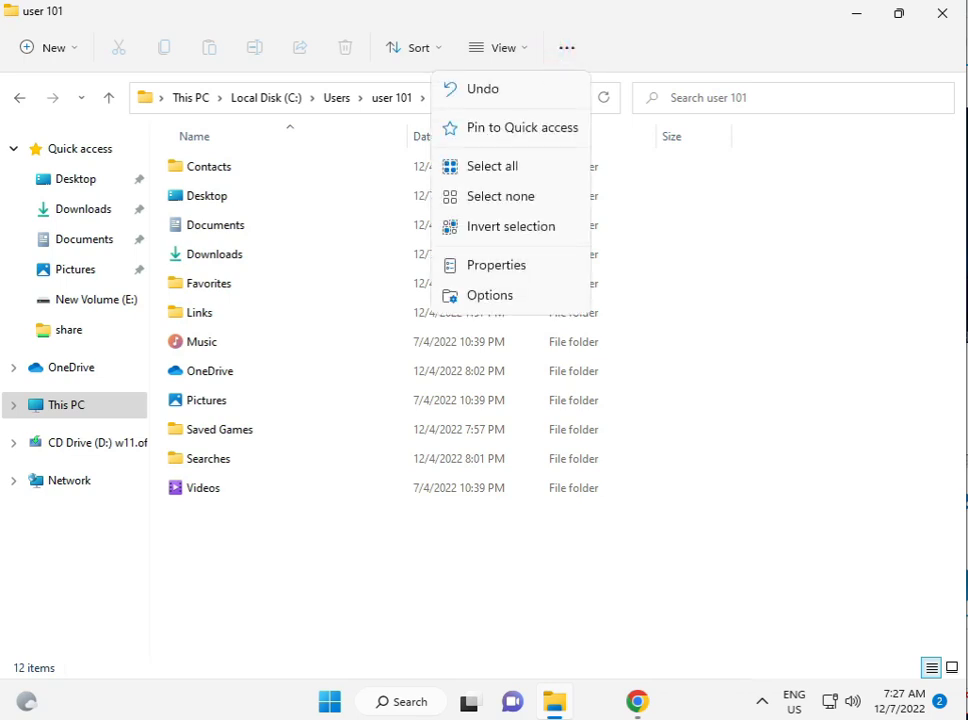
{"action": "left_click", "coordinate": [479, 262]}
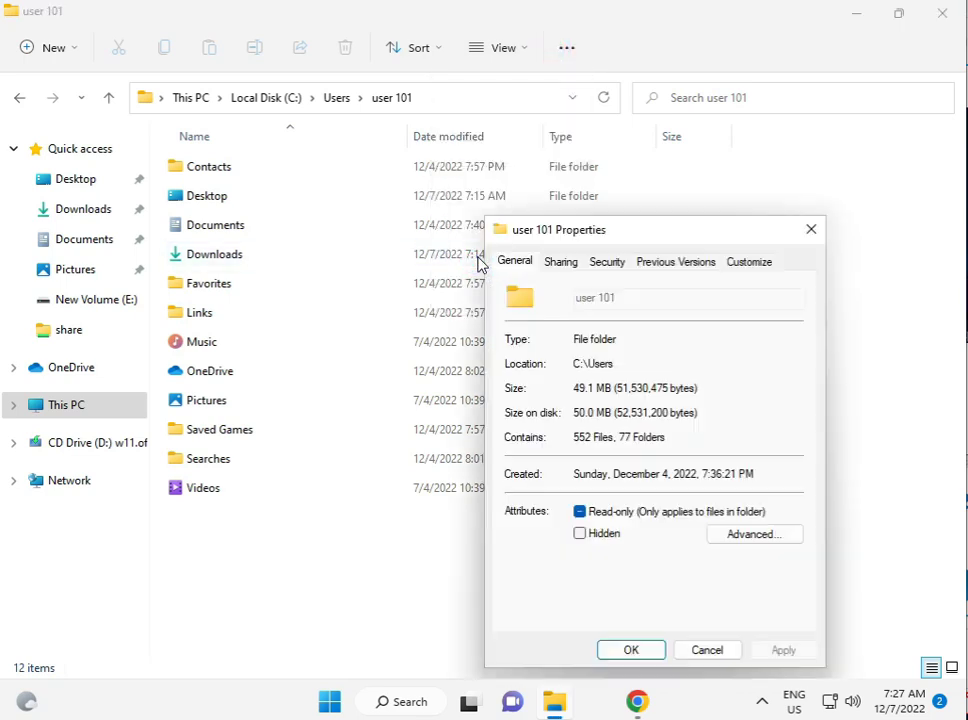
{"action": "left_click", "coordinate": [814, 226]}
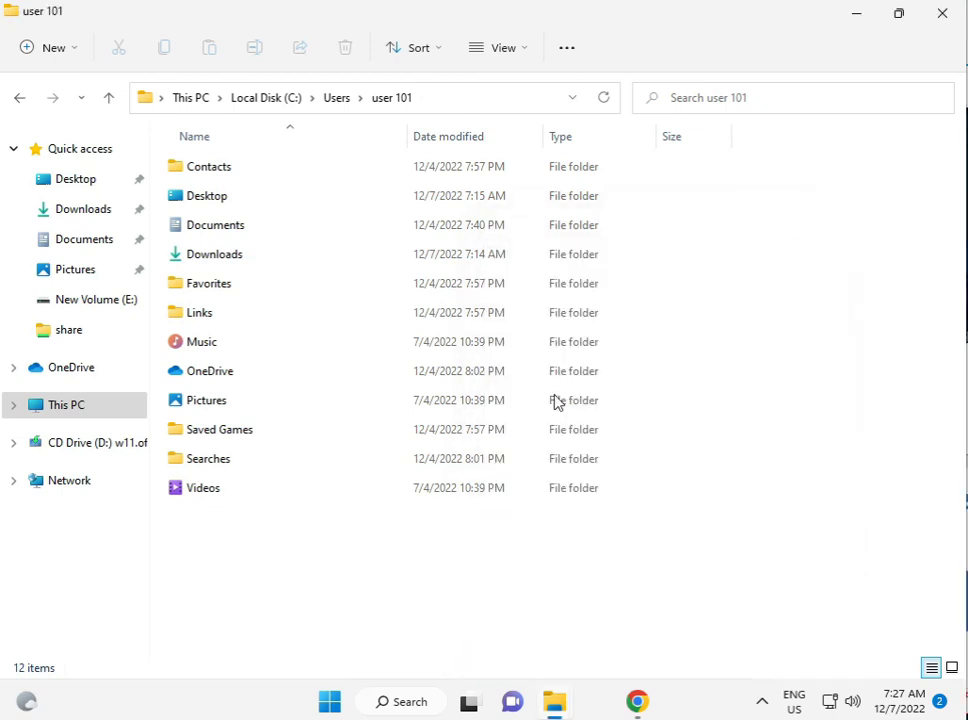
Step: Enable 'Show hidden files, folders, and drives' in Folder Options and select AppData
{"action": "left_click", "coordinate": [568, 50]}
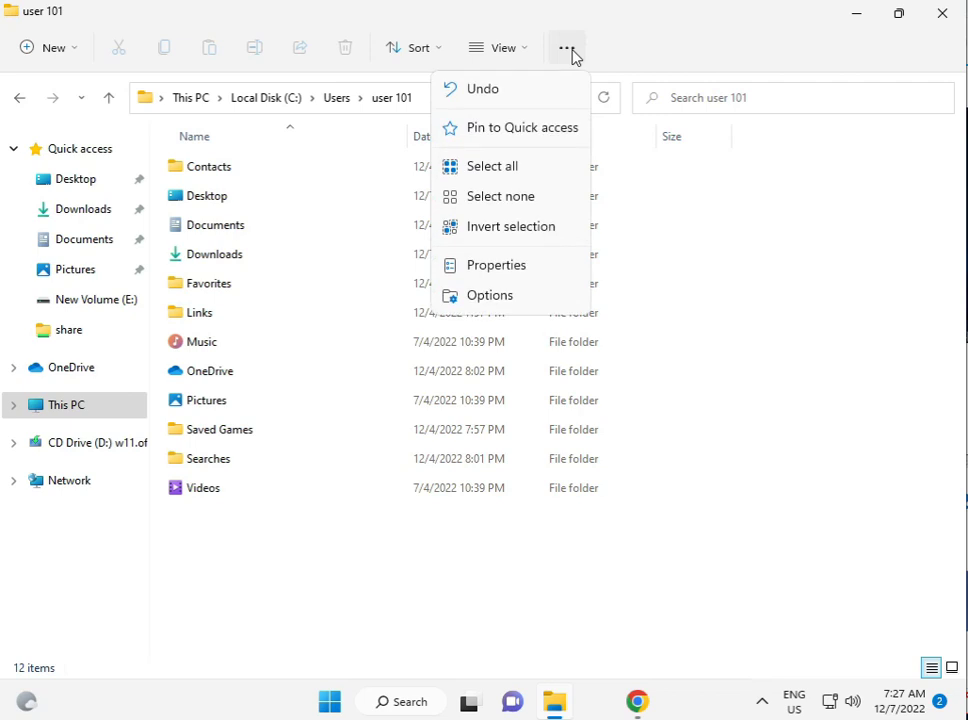
{"action": "left_click", "coordinate": [488, 304]}
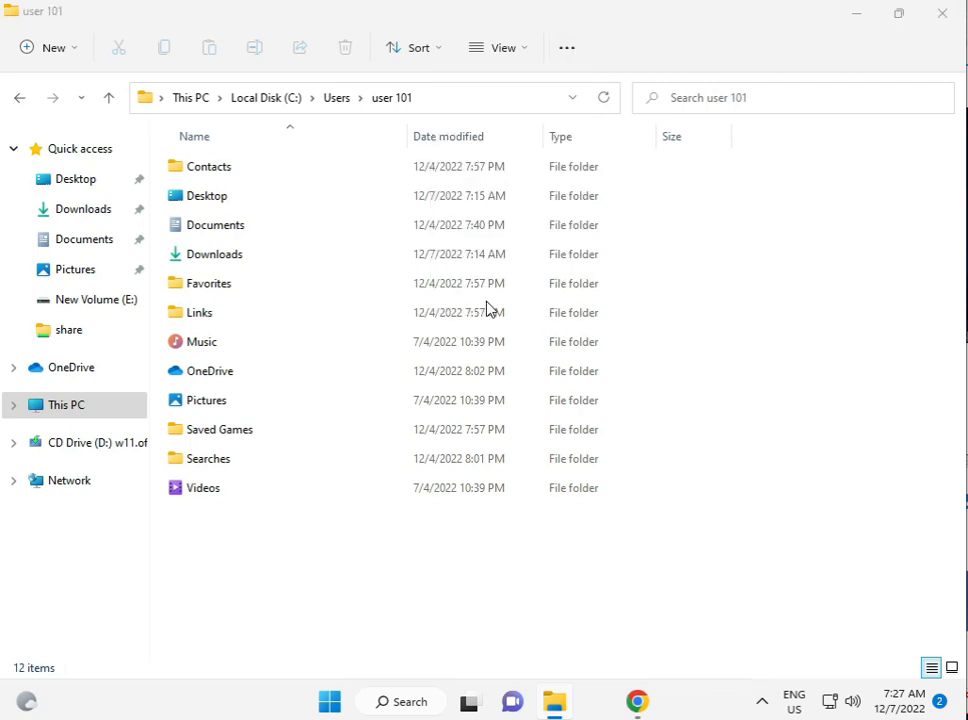
{"action": "left_click", "coordinate": [92, 188]}
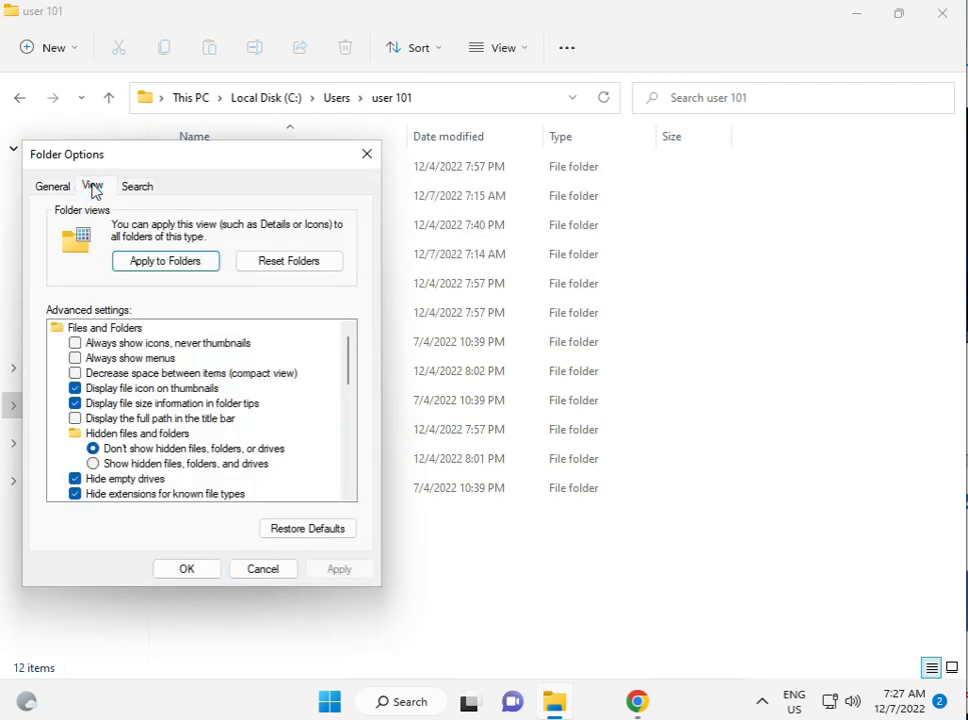
{"action": "left_click", "coordinate": [129, 465]}
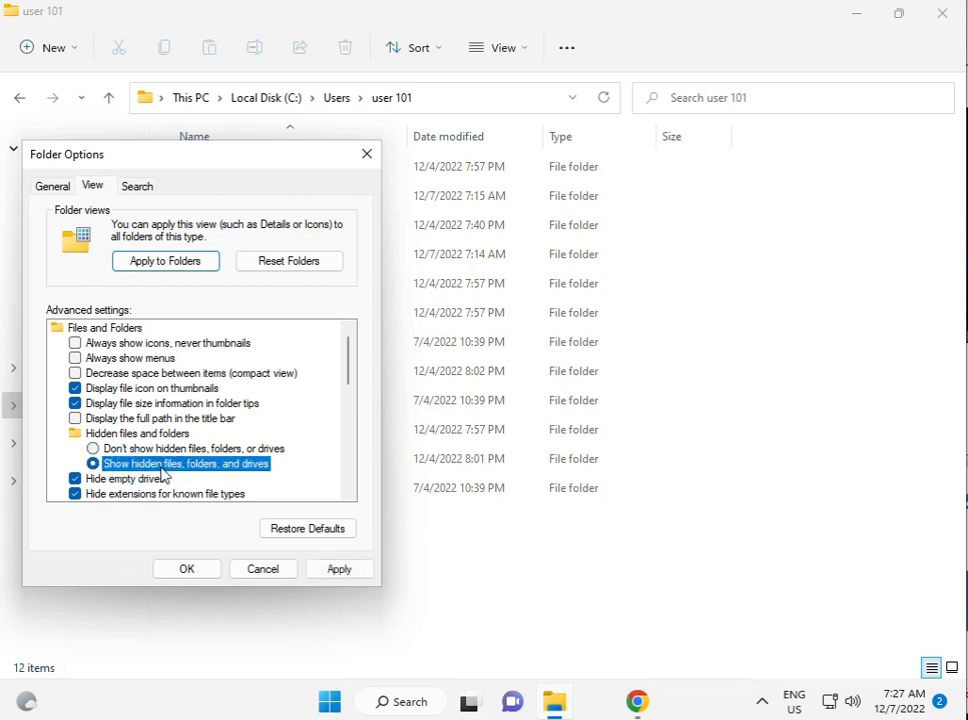
{"action": "left_click", "coordinate": [197, 572]}
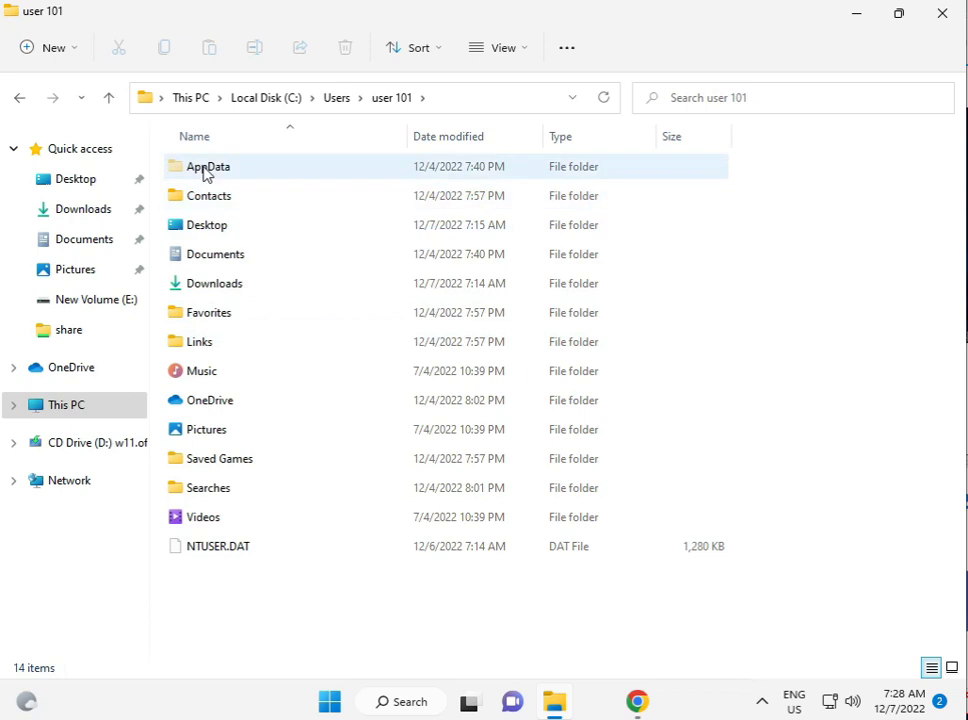
{"action": "left_click", "coordinate": [207, 173]}
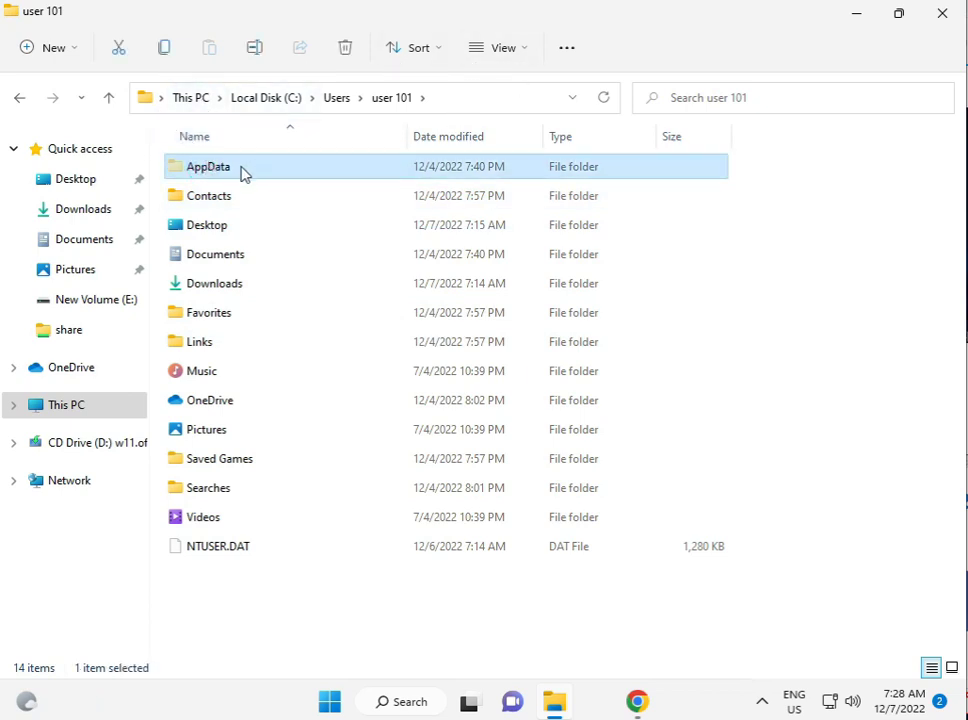
Step: Enter AppData and open the Properties of the Local folder
{"action": "double_click", "coordinate": [240, 172]}
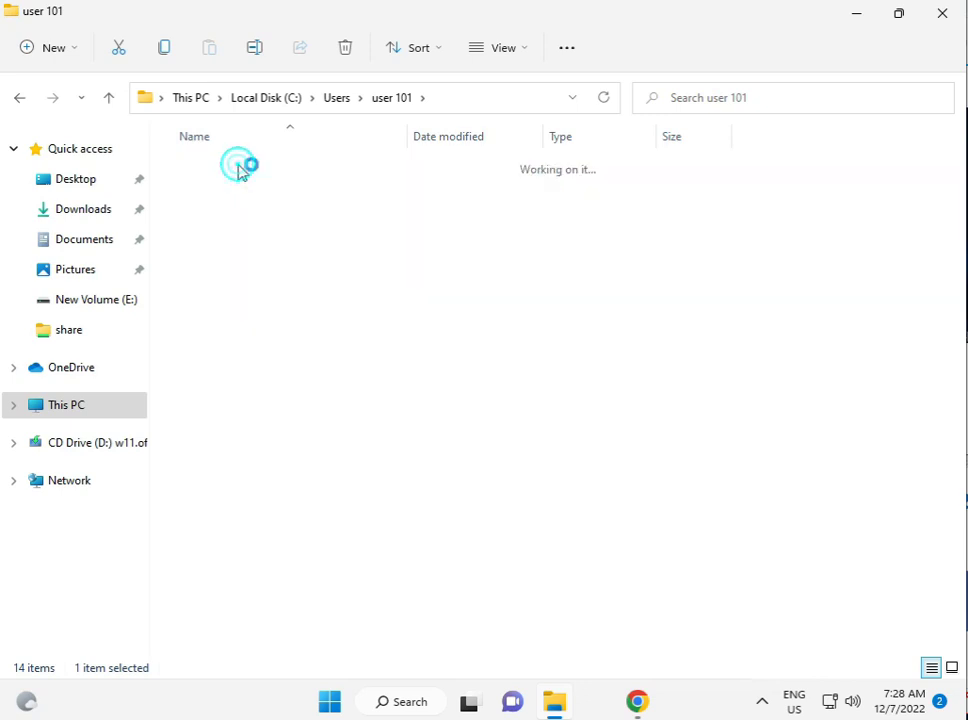
{"action": "left_click", "coordinate": [240, 172]}
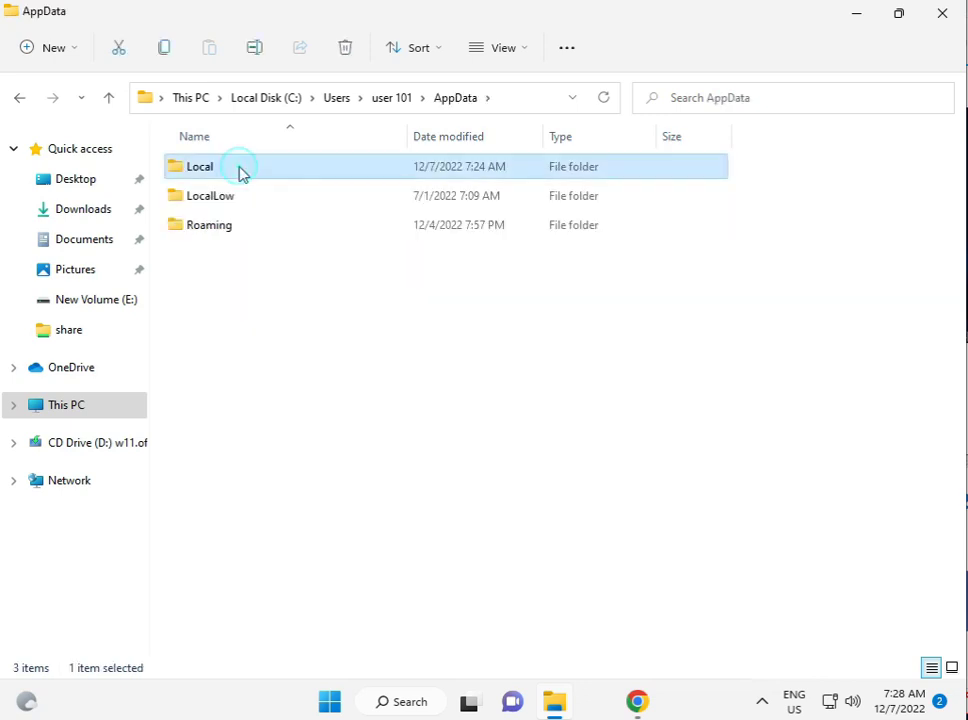
{"action": "right_click", "coordinate": [240, 172]}
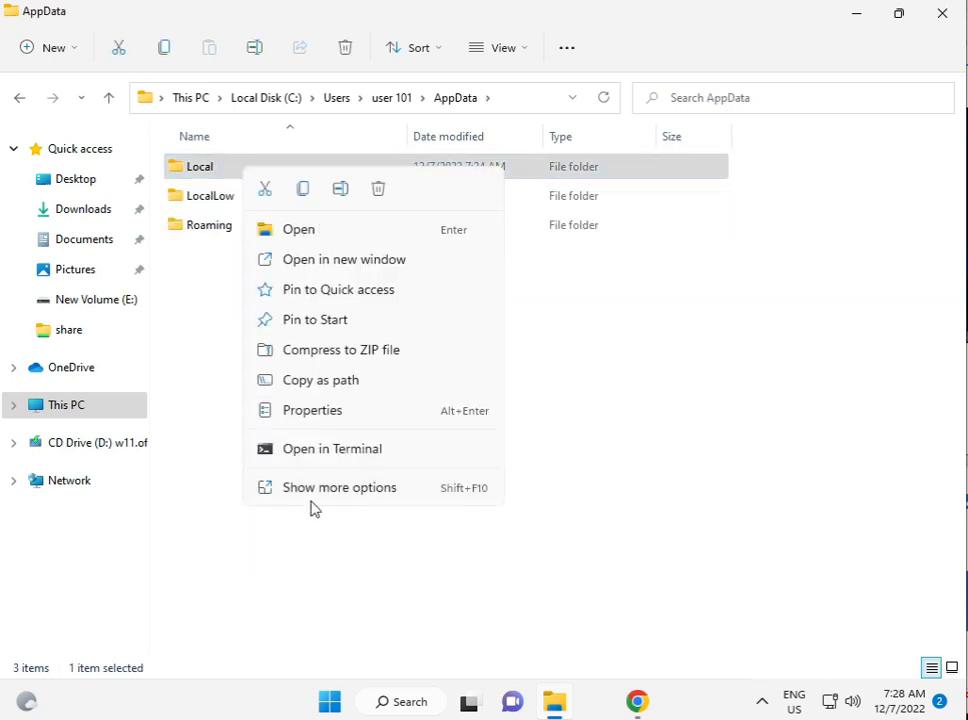
{"action": "left_click", "coordinate": [313, 488]}
{"action": "left_click", "coordinate": [356, 470]}
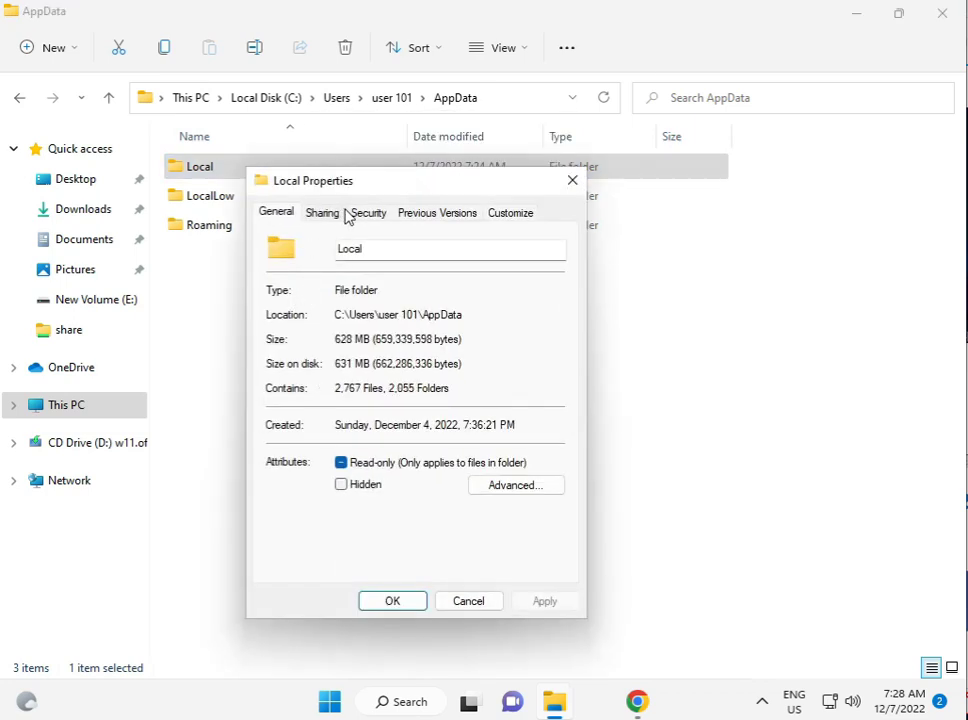
Step: Edit Local's Security permissions and review the SYSTEM, user and Administrators entries
{"action": "left_click", "coordinate": [360, 218]}
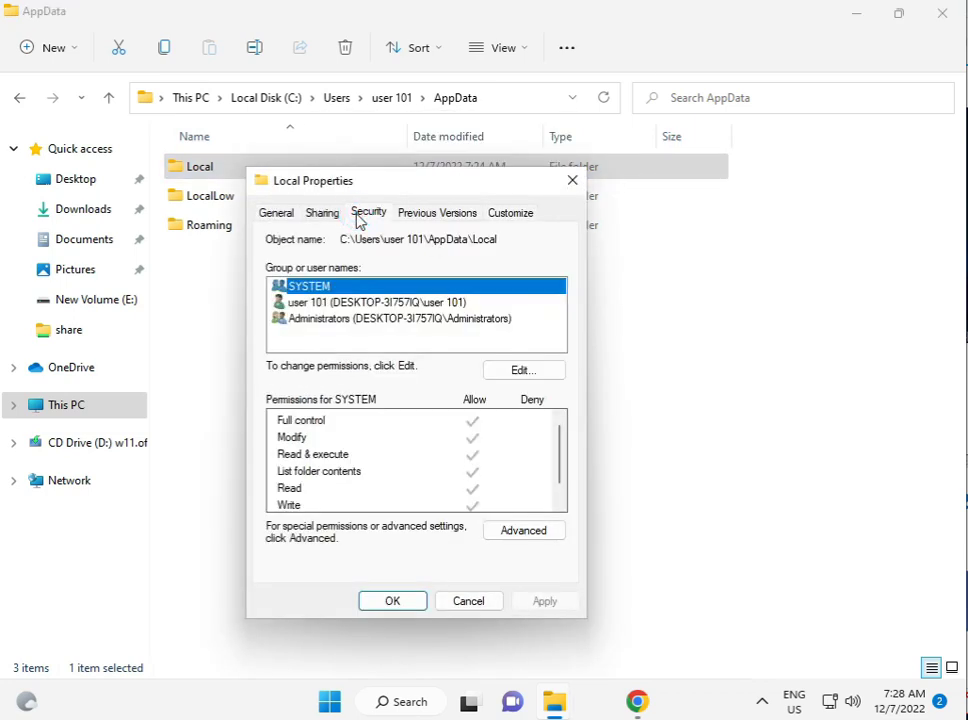
{"action": "left_click", "coordinate": [347, 303]}
{"action": "left_click", "coordinate": [492, 374]}
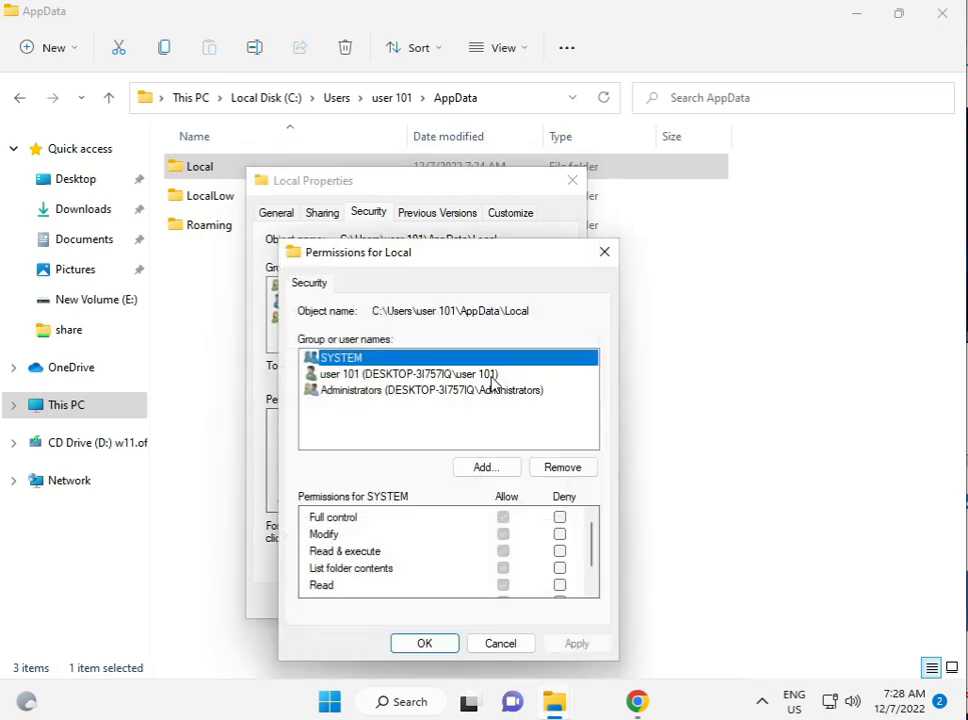
{"action": "left_click", "coordinate": [400, 373]}
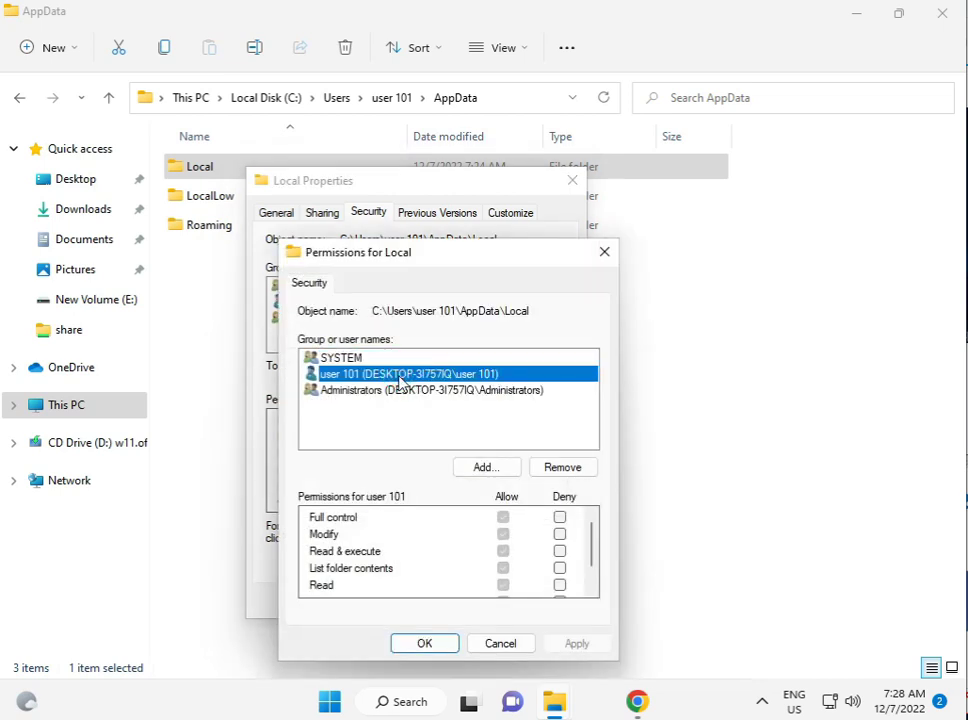
{"action": "left_click", "coordinate": [400, 390]}
{"action": "left_click", "coordinate": [353, 360]}
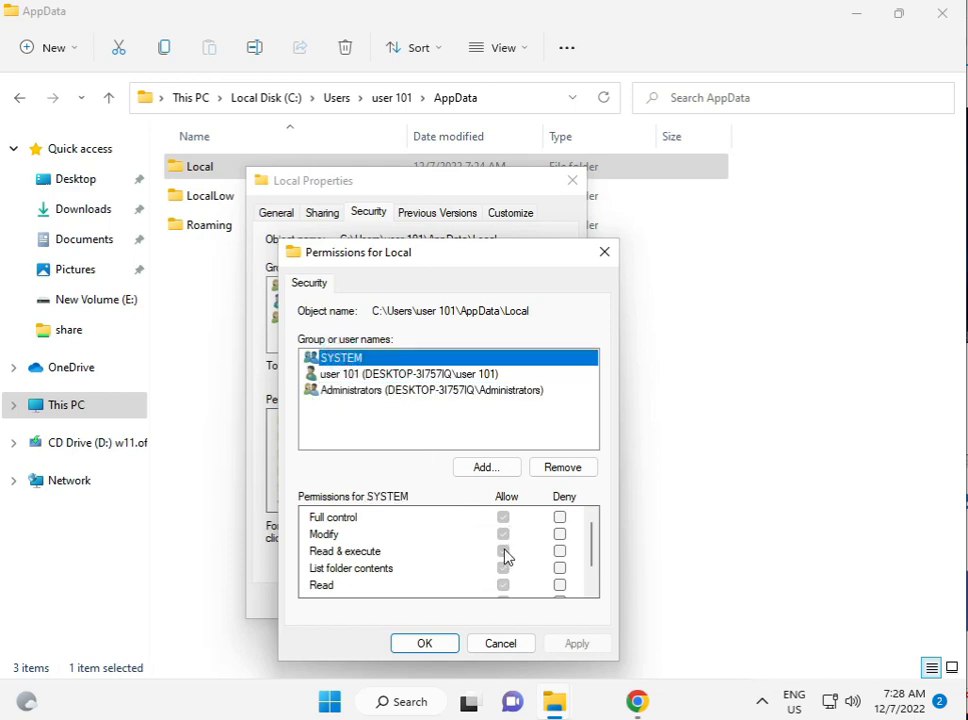
Step: Add the Everyone group to Local's permissions with Full control allowed
{"action": "left_click", "coordinate": [482, 469]}
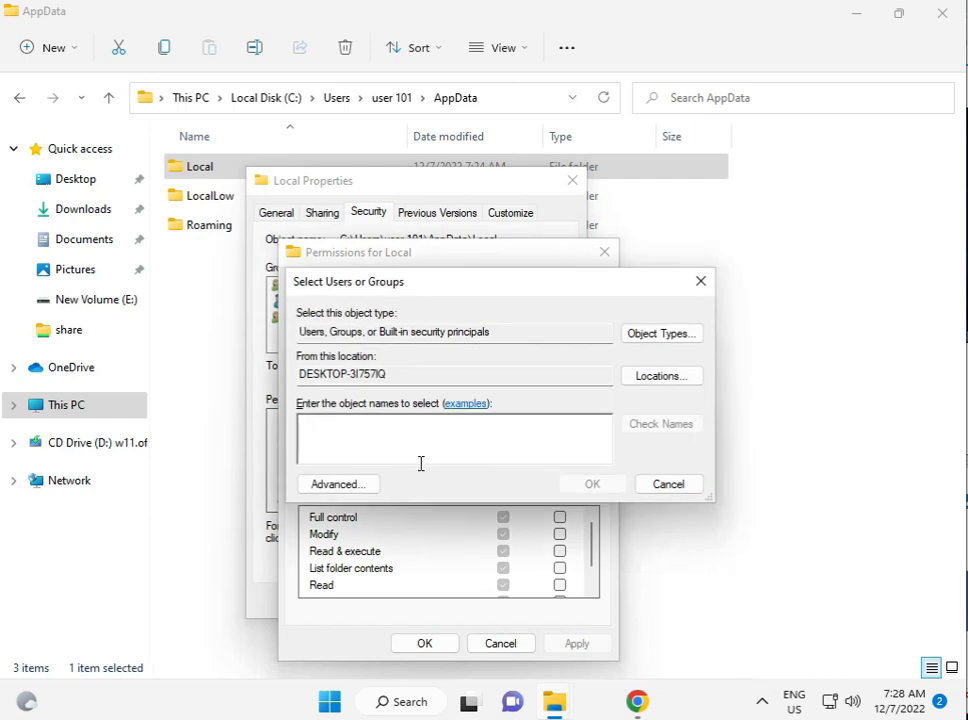
{"action": "type", "text": "eve"}
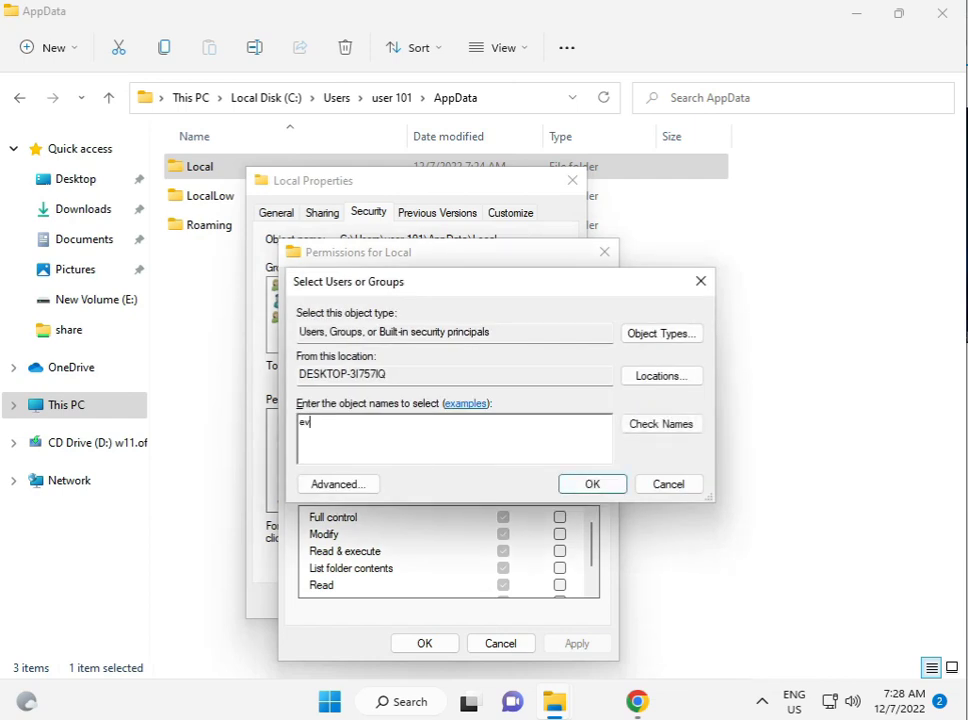
{"action": "left_click", "coordinate": [648, 424]}
{"action": "left_click", "coordinate": [573, 486]}
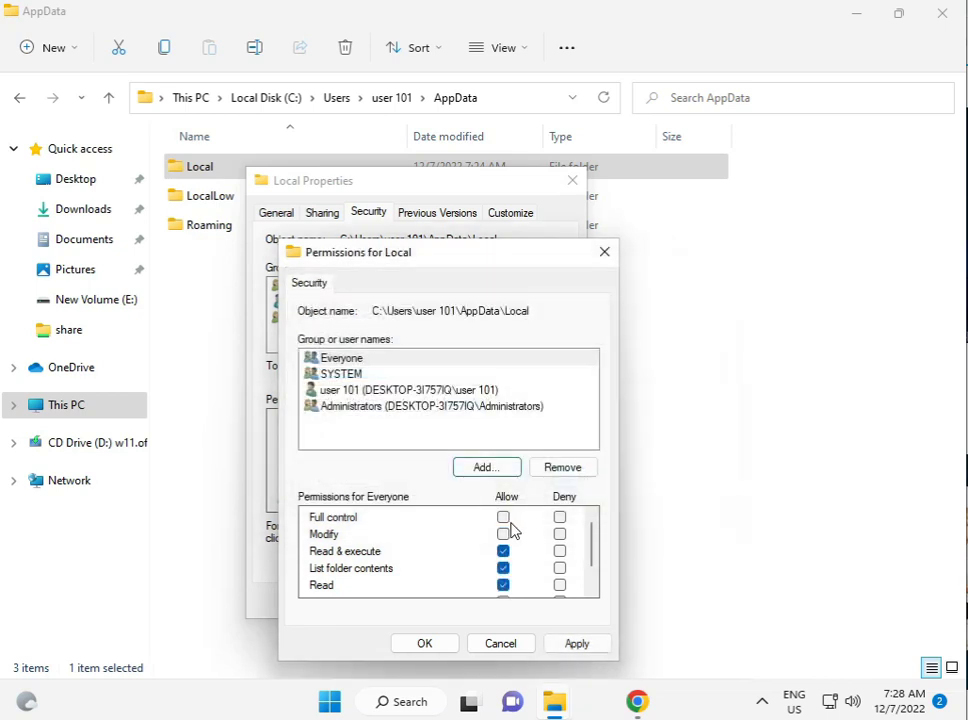
{"action": "left_click", "coordinate": [503, 518]}
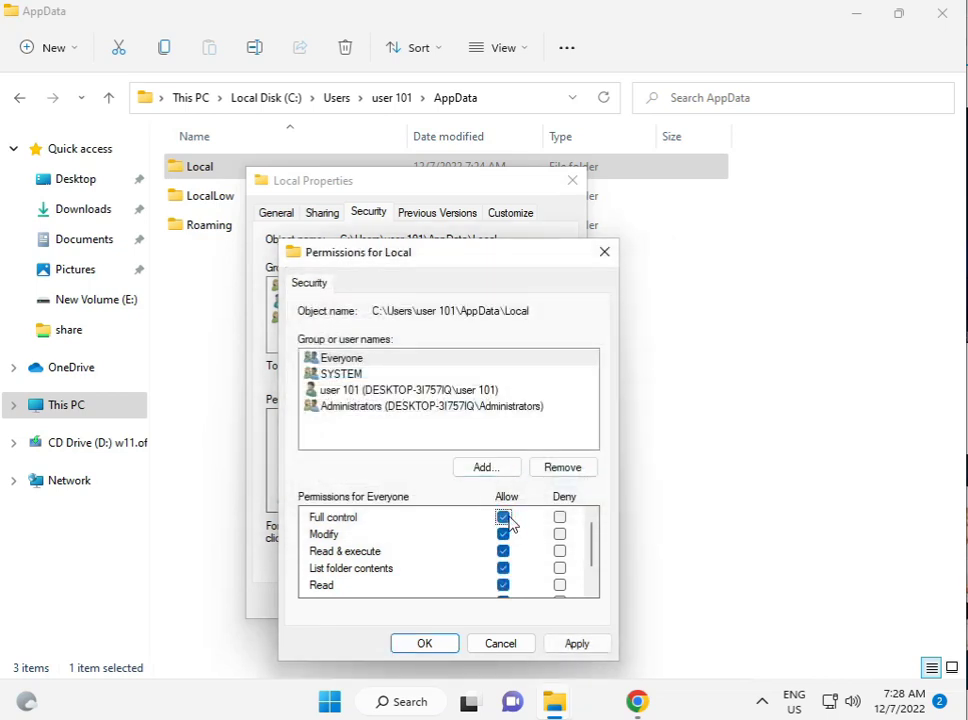
Step: Apply the permissions, continuing past the access-denied errors, then apply again
{"action": "left_click", "coordinate": [563, 645]}
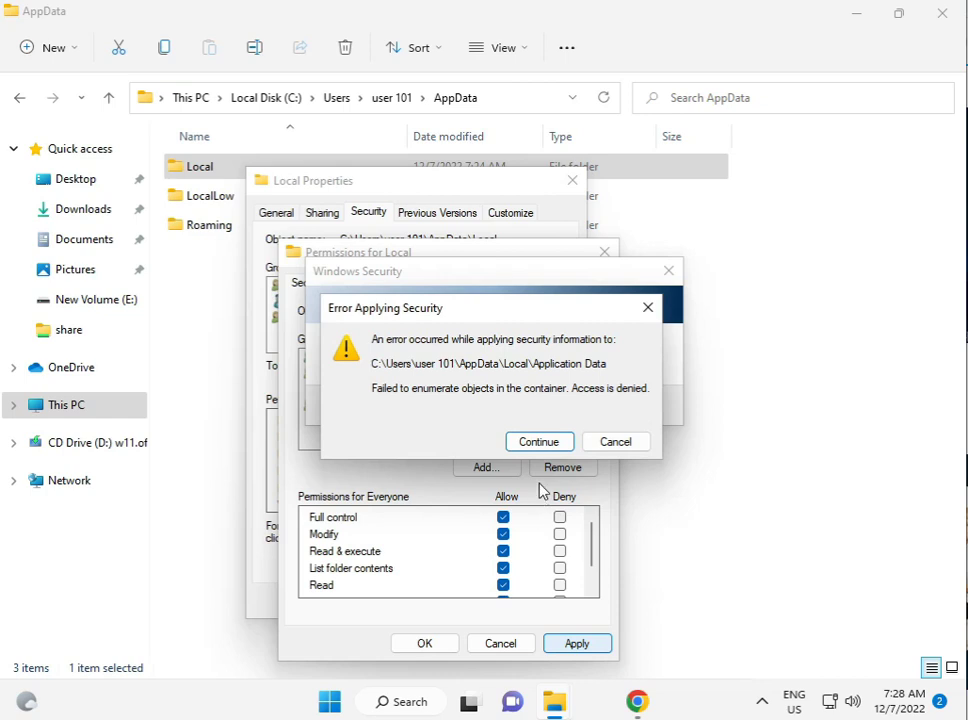
{"action": "left_click", "coordinate": [541, 442]}
{"action": "left_click", "coordinate": [541, 442]}
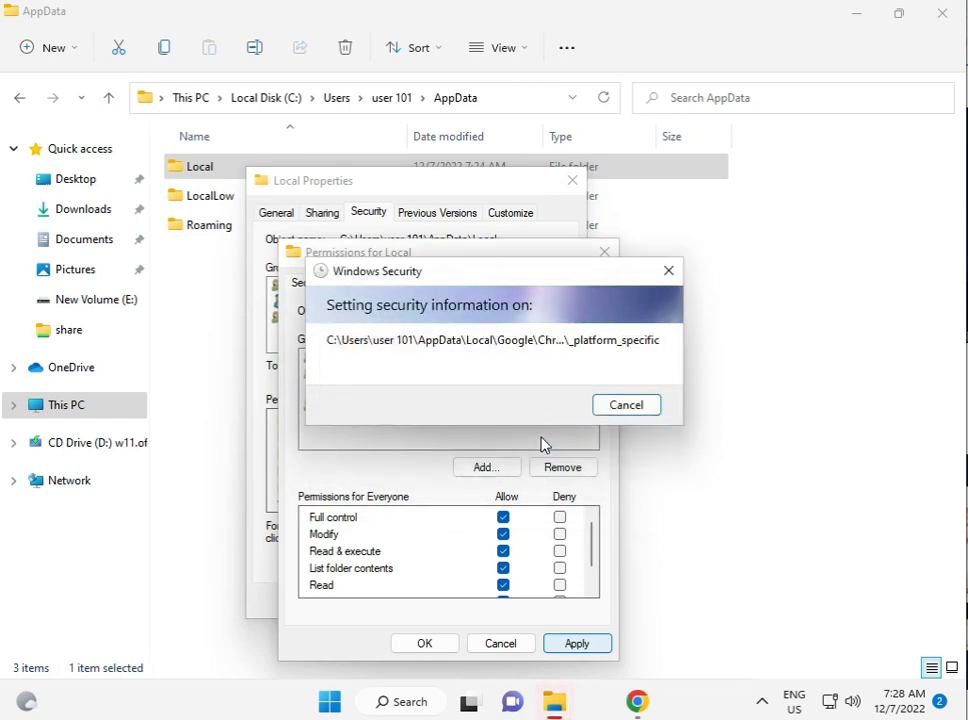
{"action": "left_click", "coordinate": [541, 442]}
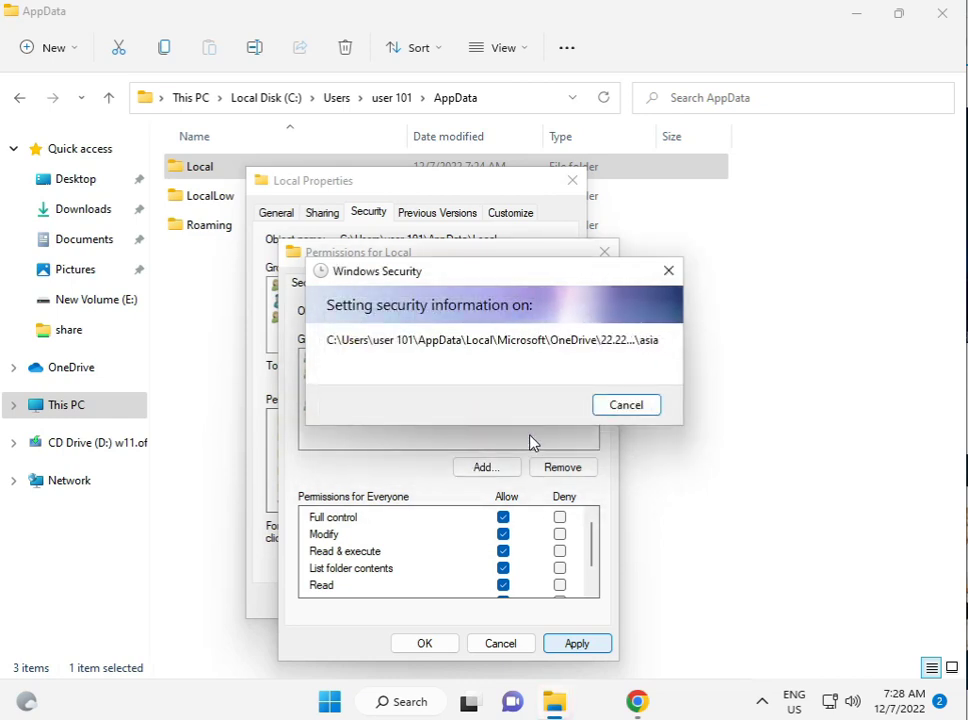
{"action": "left_click", "coordinate": [531, 440]}
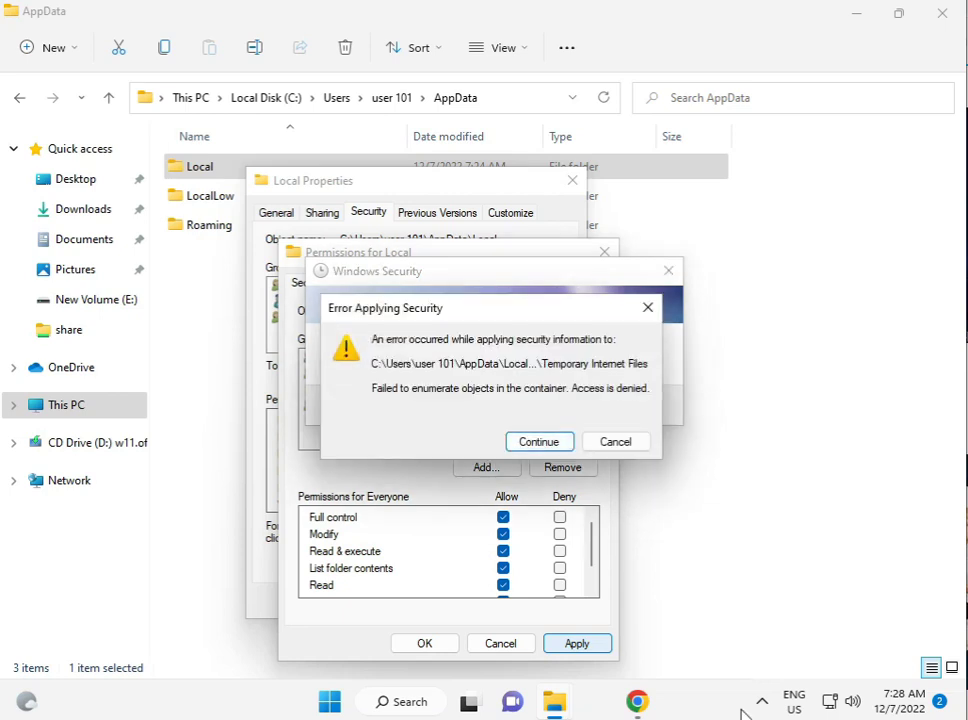
{"action": "key", "text": "Escape"}
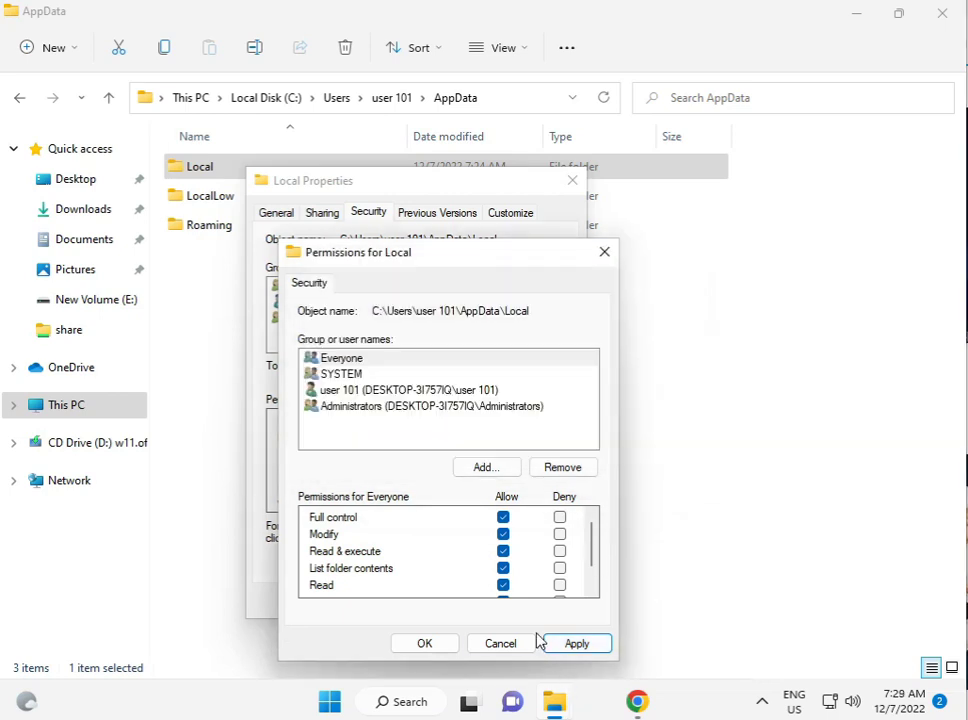
{"action": "left_click", "coordinate": [568, 643]}
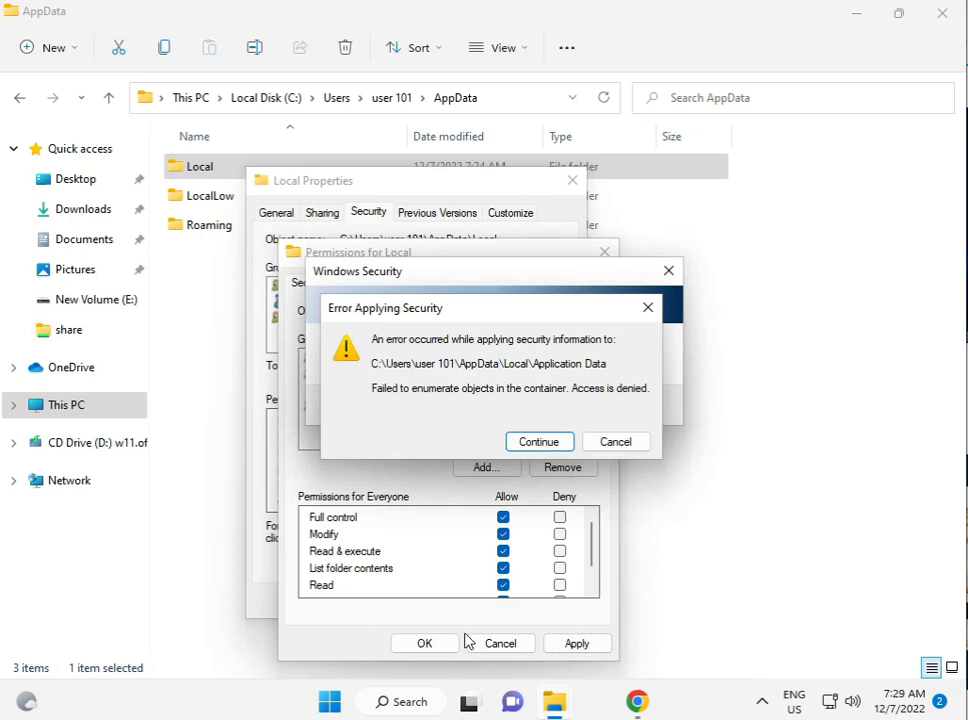
Step: Clear the open windows, show the Windows Security tray menu from the hidden icons, then dismiss it
{"action": "mouse_move", "coordinate": [637, 701]}
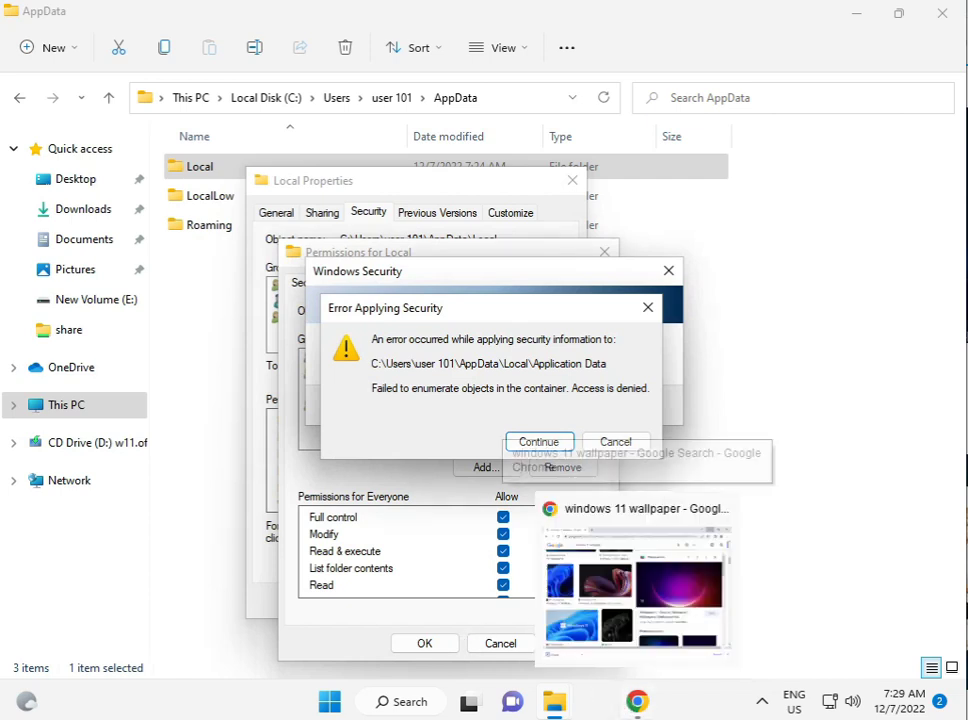
{"action": "left_click", "coordinate": [640, 580]}
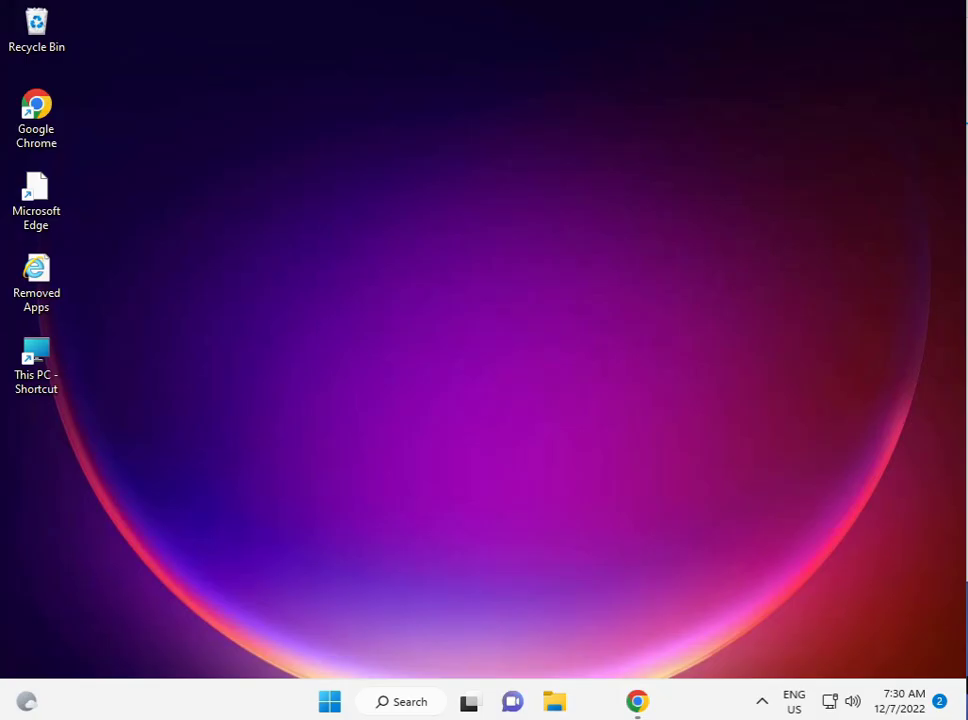
{"action": "left_click", "coordinate": [760, 702]}
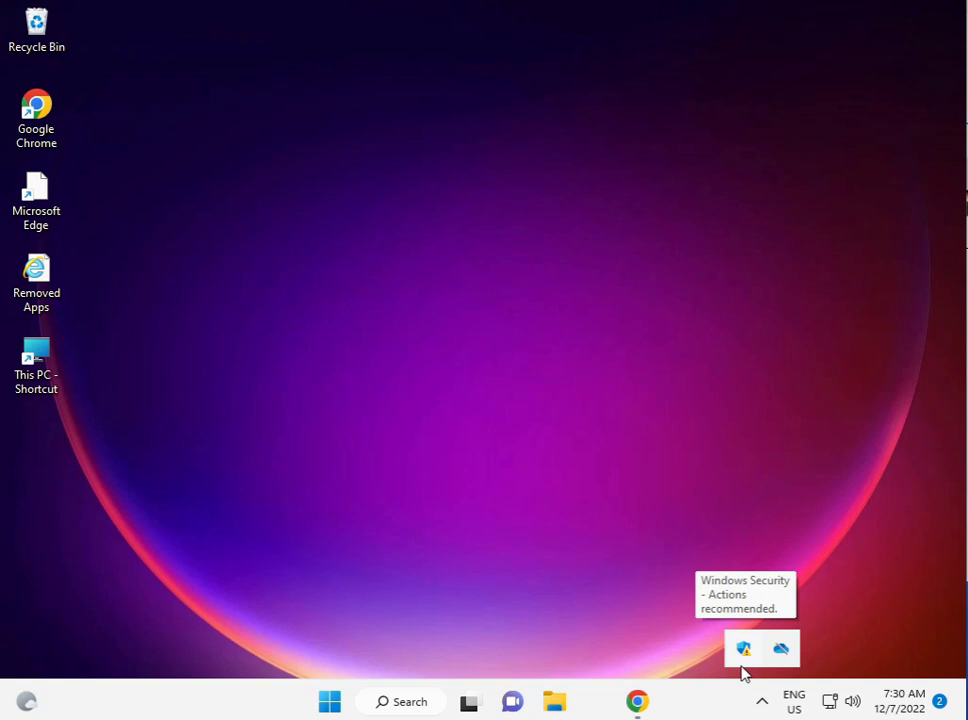
{"action": "right_click", "coordinate": [742, 655]}
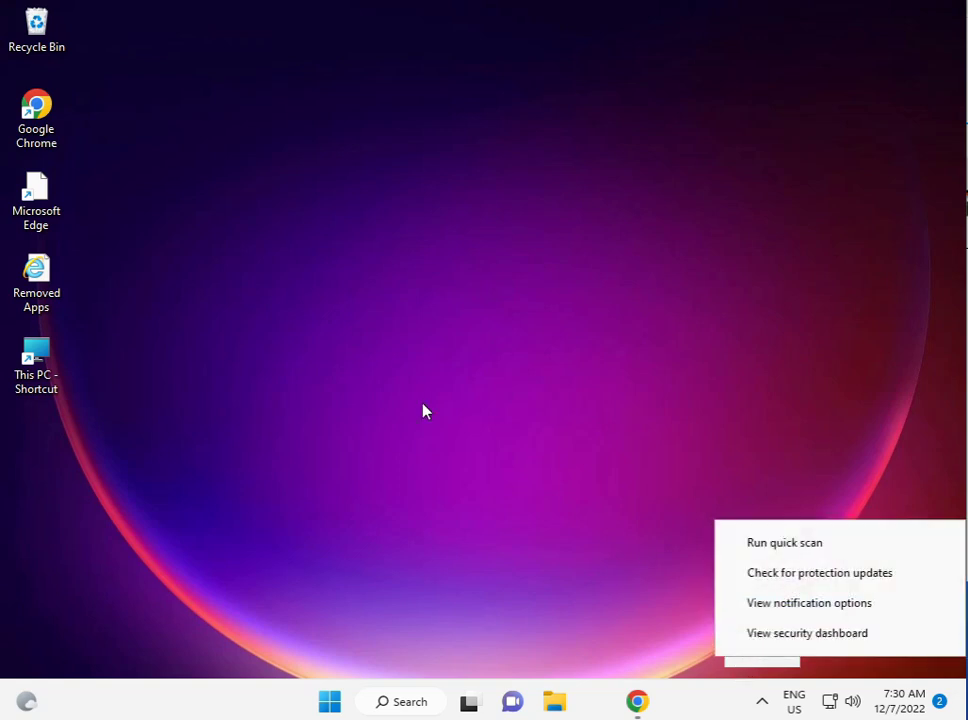
{"action": "left_click", "coordinate": [419, 402]}
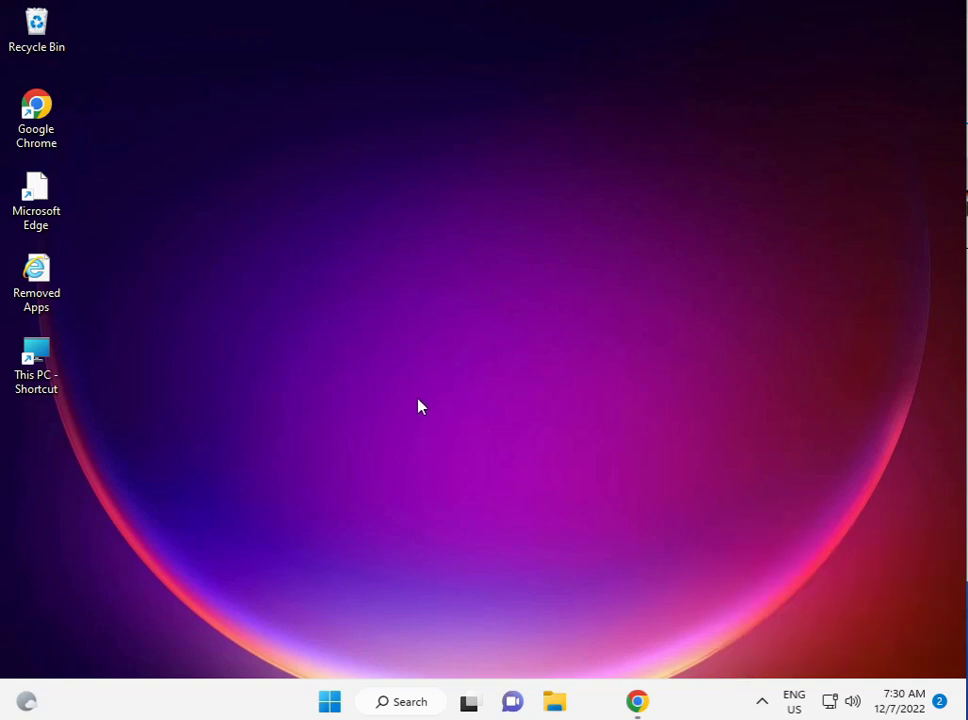